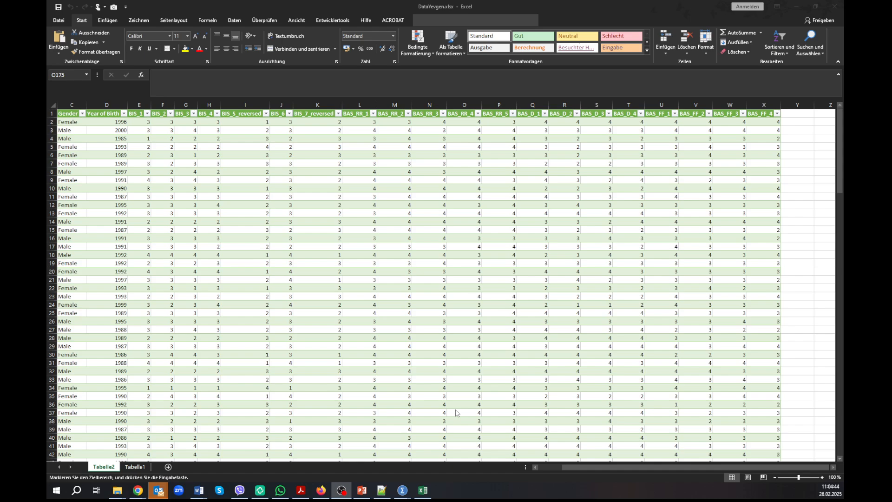
Step: Examine the last three rows of the table, rows 169 to 171, for missing values across all columns
scroll(456, 413, "down", 8)
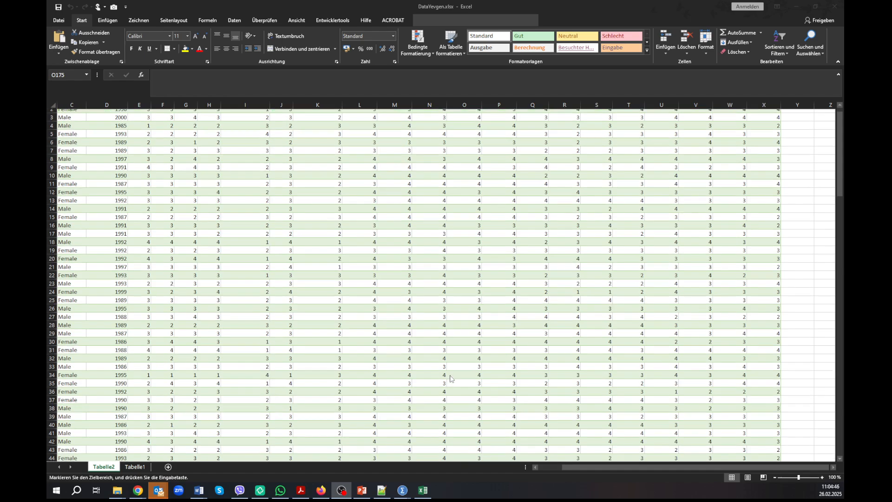
scroll(450, 378, "down", 15)
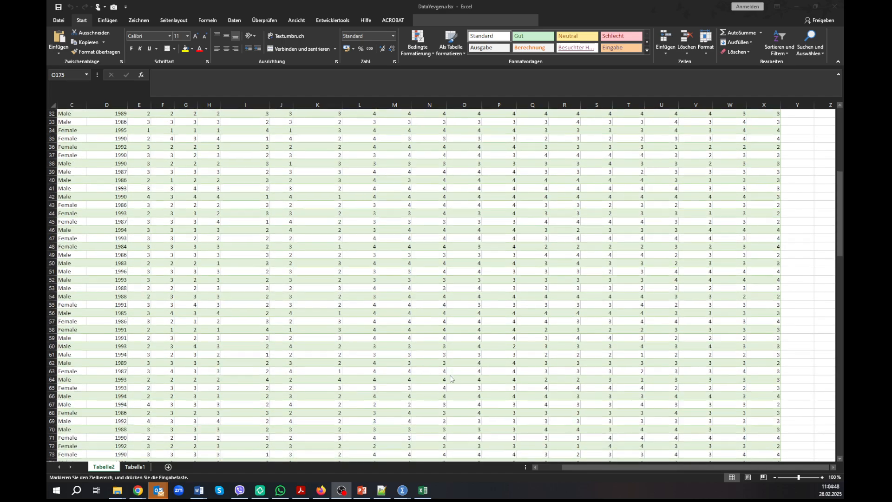
scroll(450, 377, "down", 20)
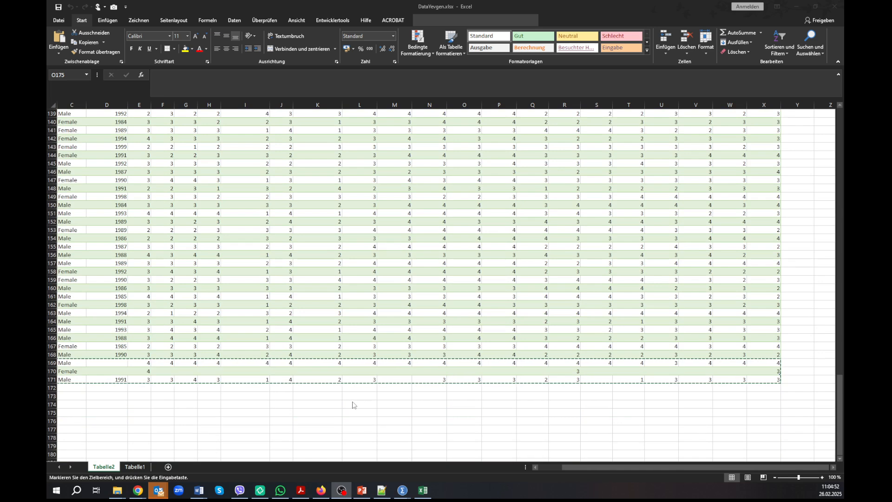
left_click(310, 394)
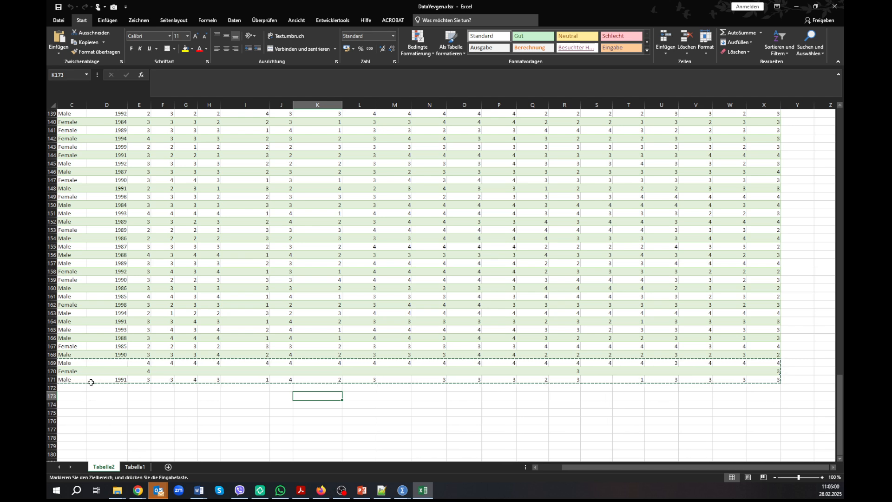
left_click(104, 395)
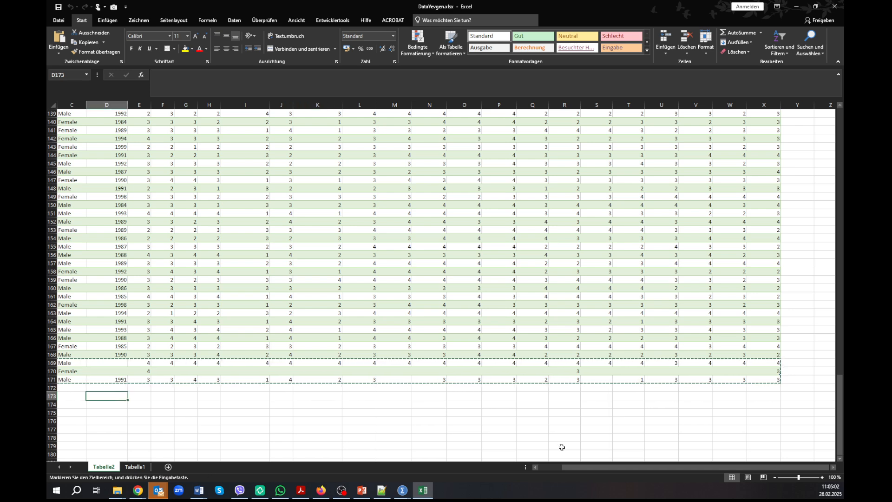
left_click_drag(589, 470, 493, 470)
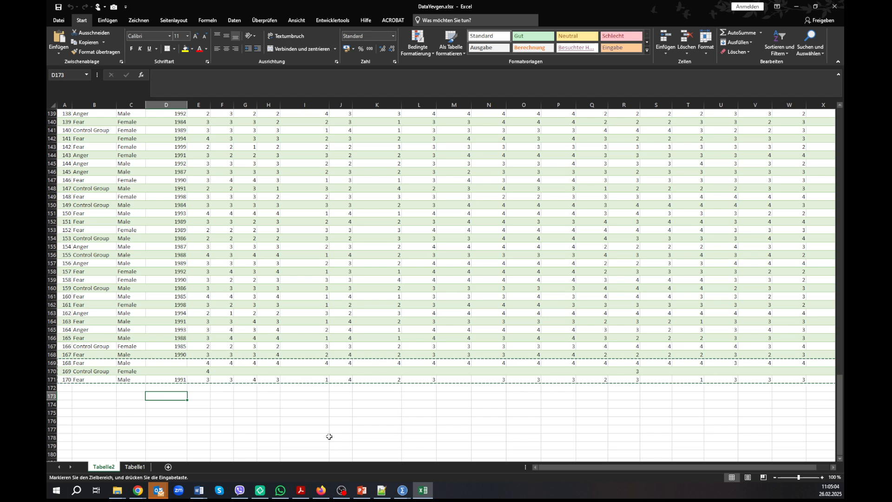
left_click(66, 387)
left_click(68, 362)
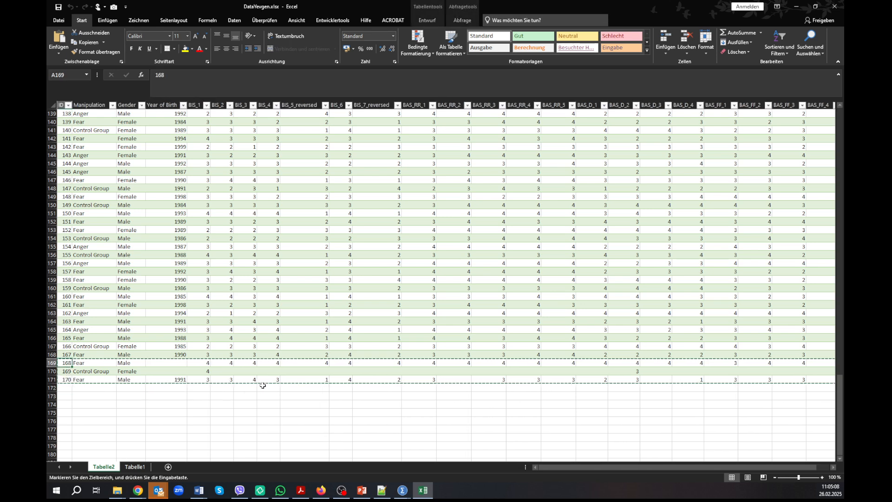
left_click(177, 364)
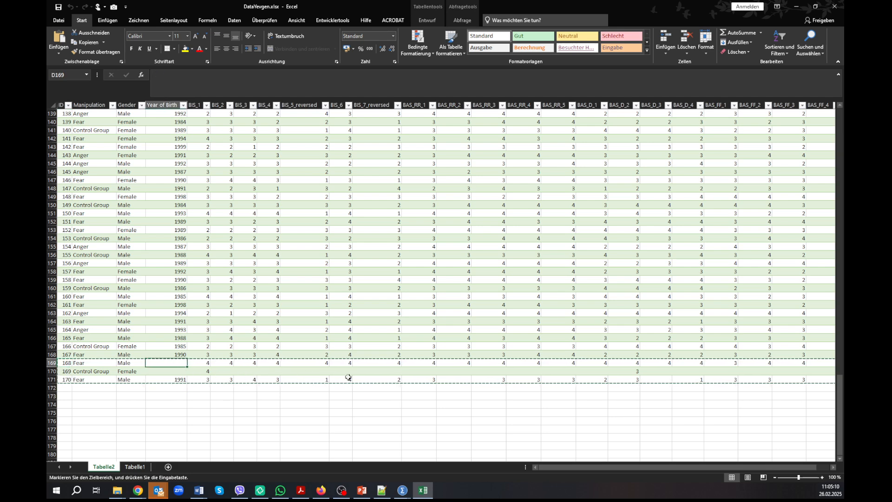
left_click(454, 395)
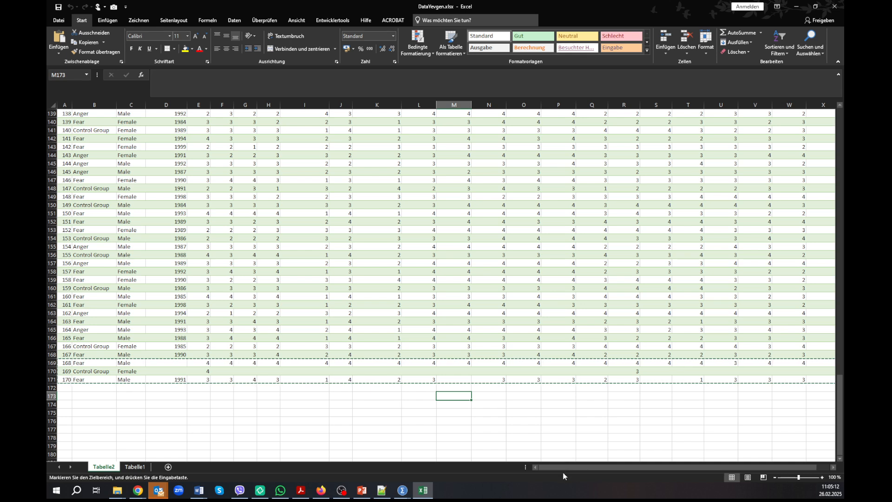
left_click(380, 394)
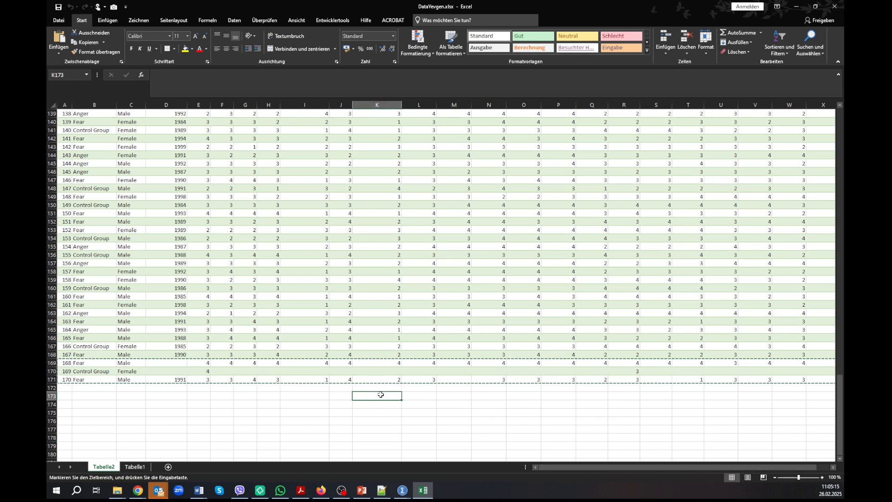
Step: Delete row 170, the nearly empty Control Group record with ID 169, from the table
left_click(49, 371)
left_click(385, 372)
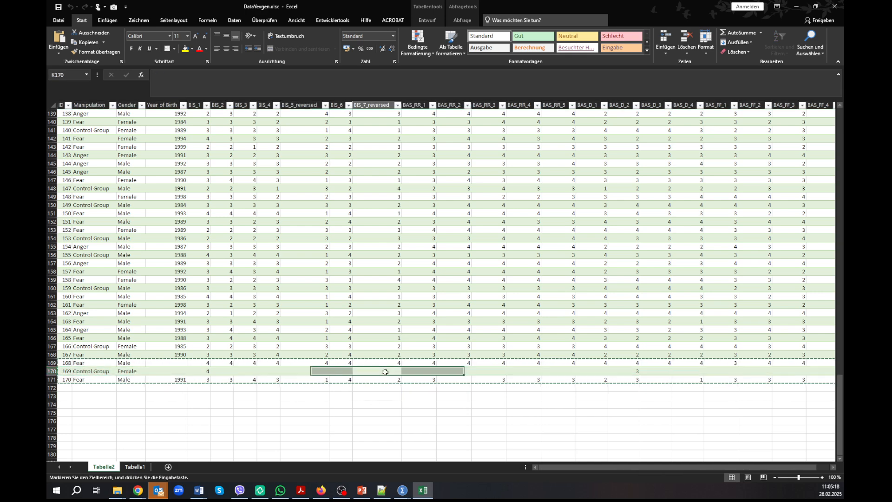
left_click(424, 370)
left_click(461, 370)
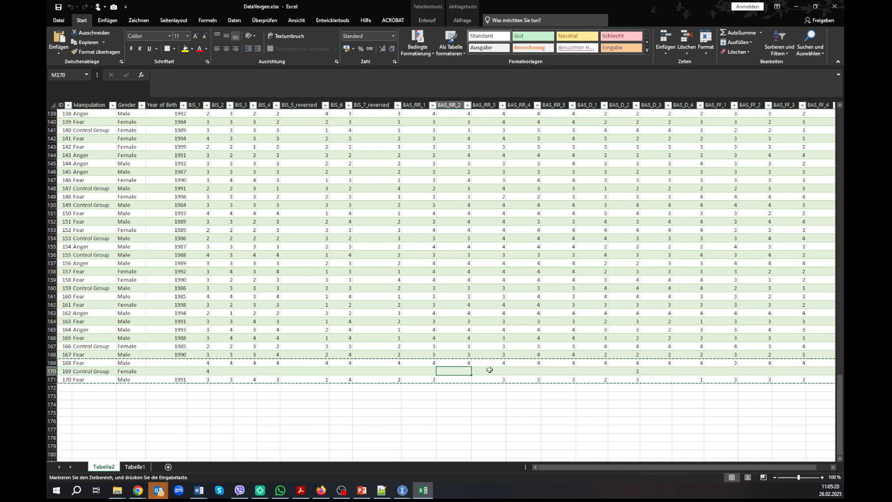
left_click(487, 371)
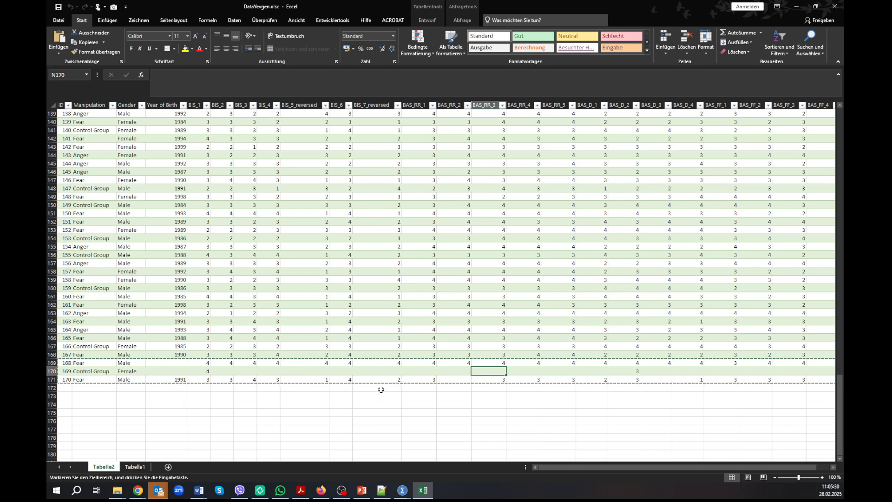
left_click(52, 370)
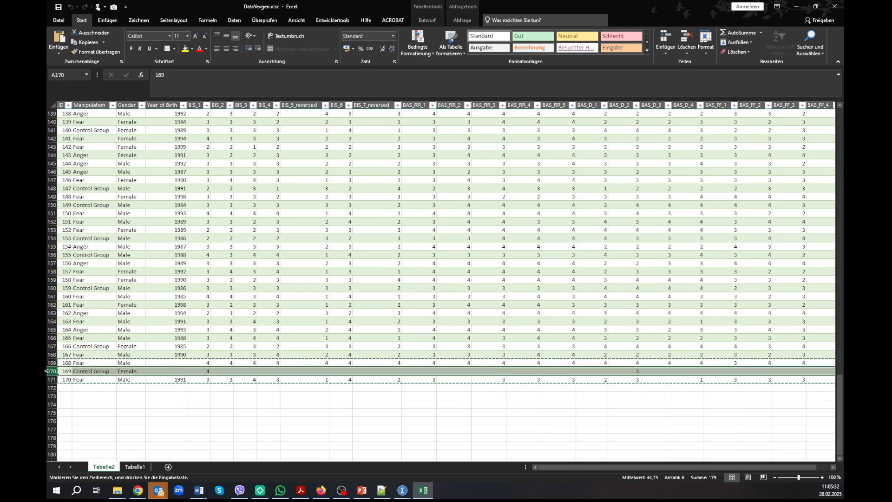
right_click(51, 372)
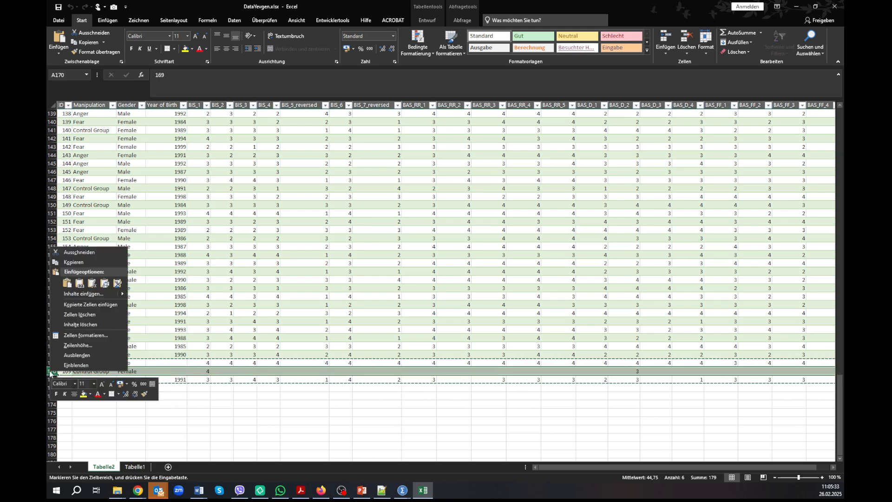
left_click(89, 315)
left_click(161, 389)
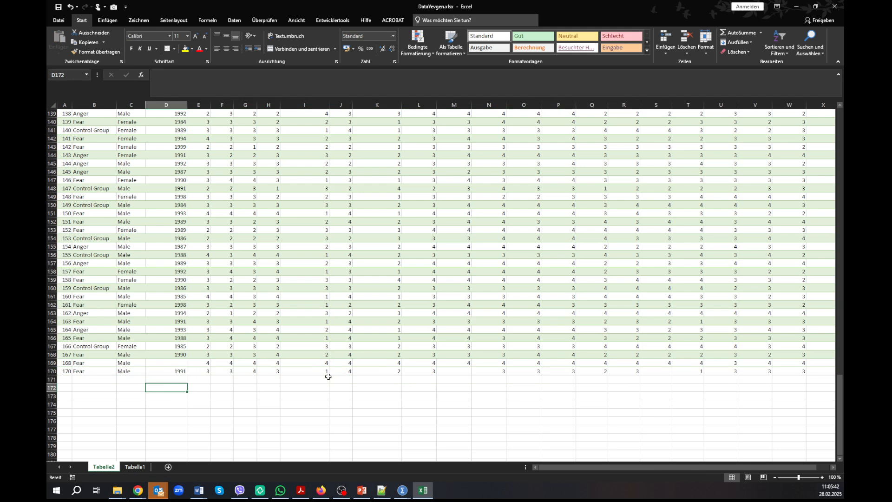
Step: Check the blank BAS_RR_2 and BAS_D_3 cells in row 170 and the blank Year of Birth cell in row 169
left_click(453, 371)
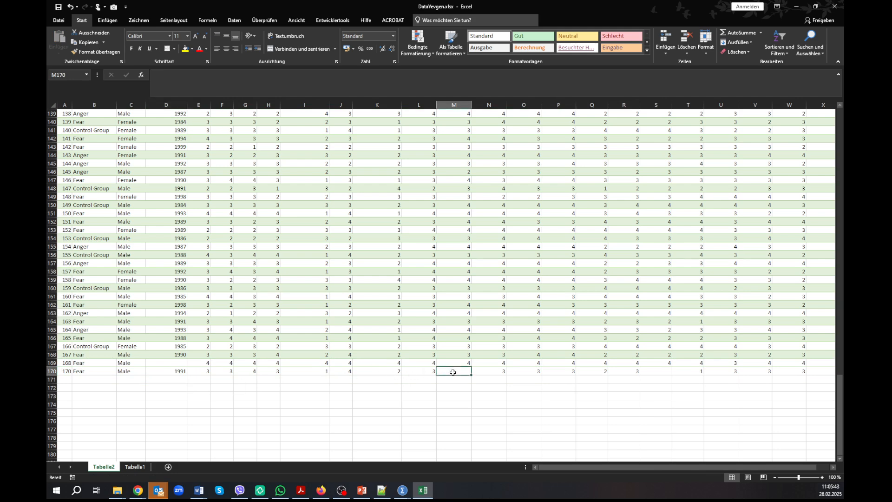
left_click(662, 370)
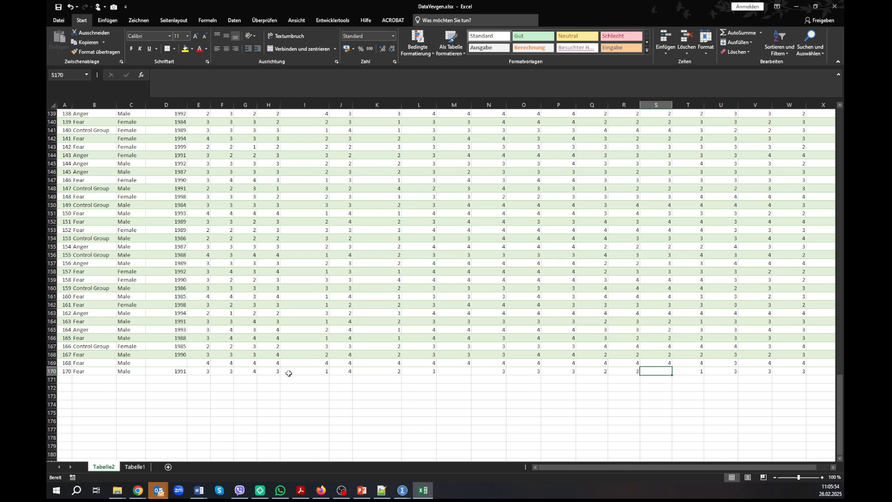
left_click(178, 363)
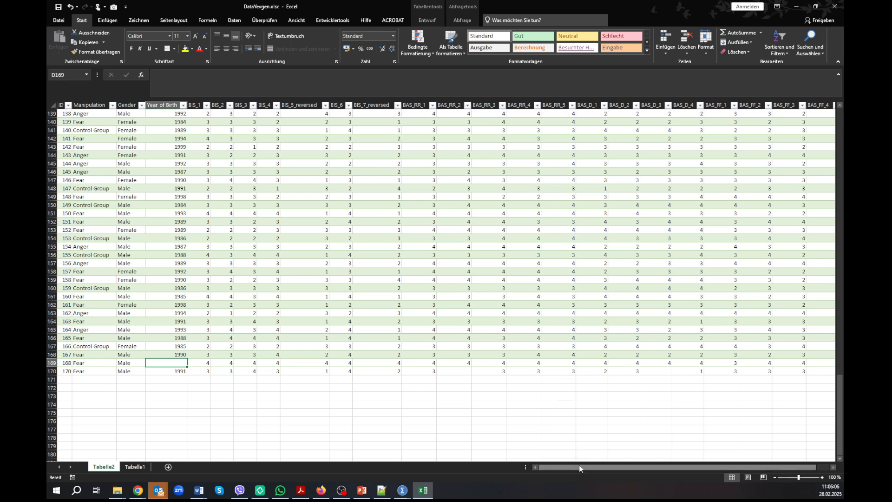
left_click(449, 411)
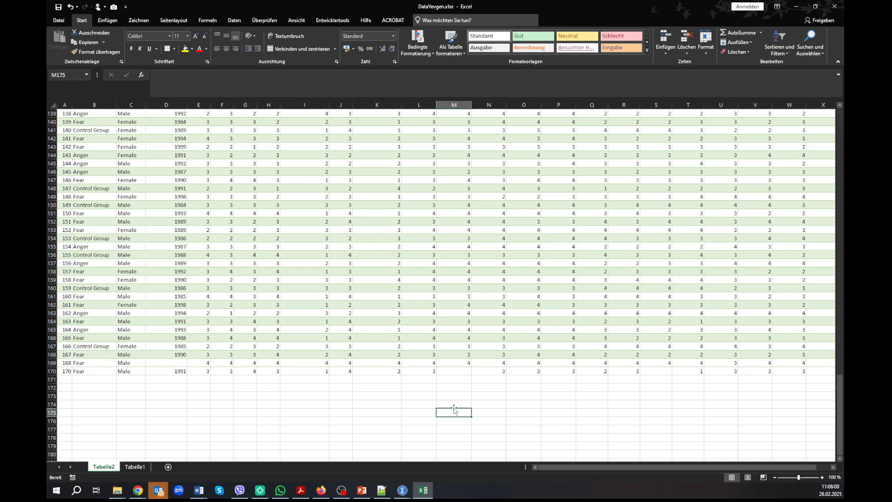
Step: Add a new column headed SD in cell Y1, directly after the BAS_FF_4 column
scroll(589, 467, "right", 1)
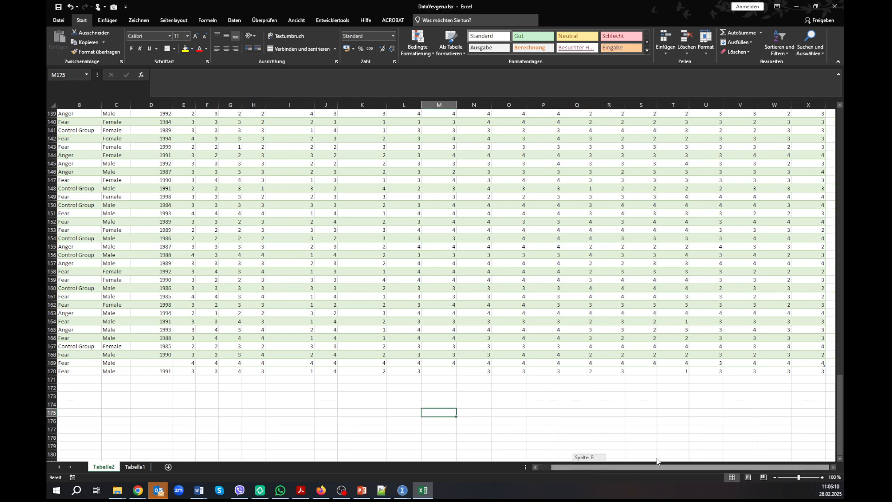
left_click(831, 467)
left_click(831, 467)
scroll(761, 276, "up", 20)
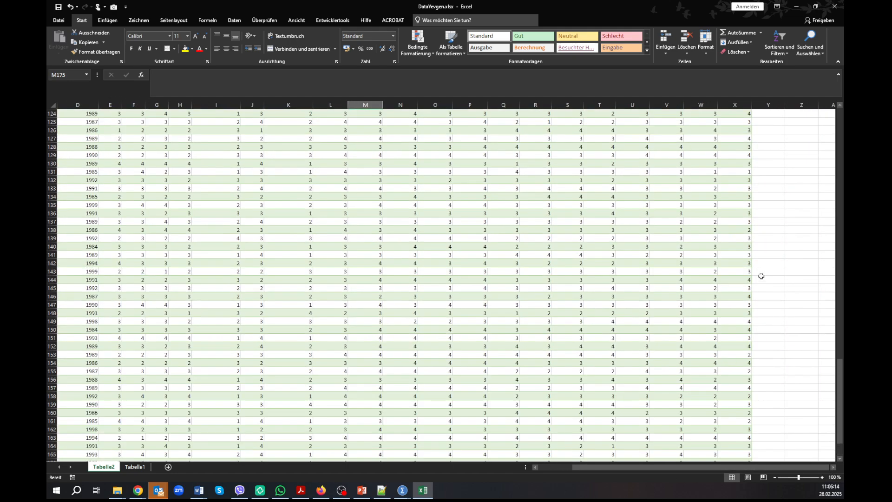
scroll(761, 276, "up", 20)
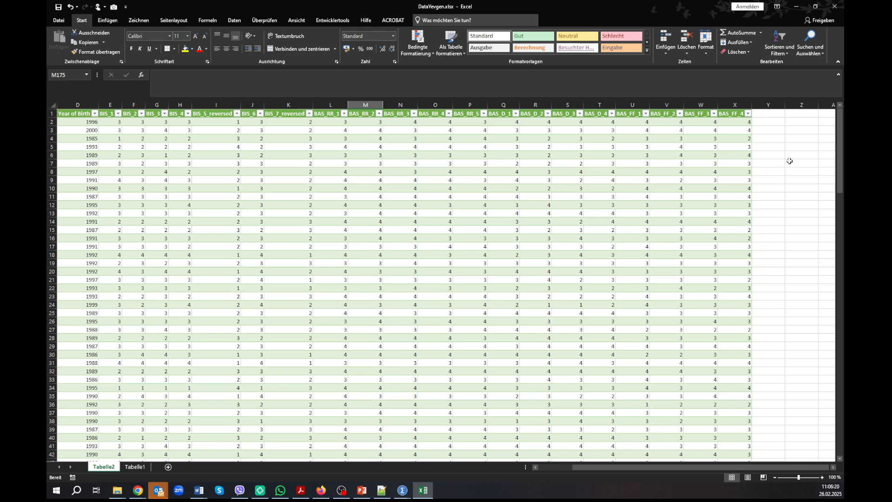
left_click(773, 117)
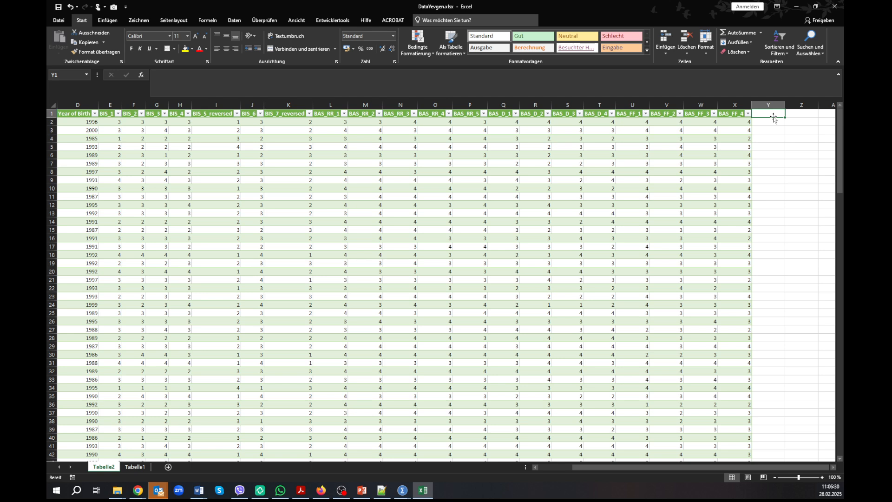
type("SD")
key("Return")
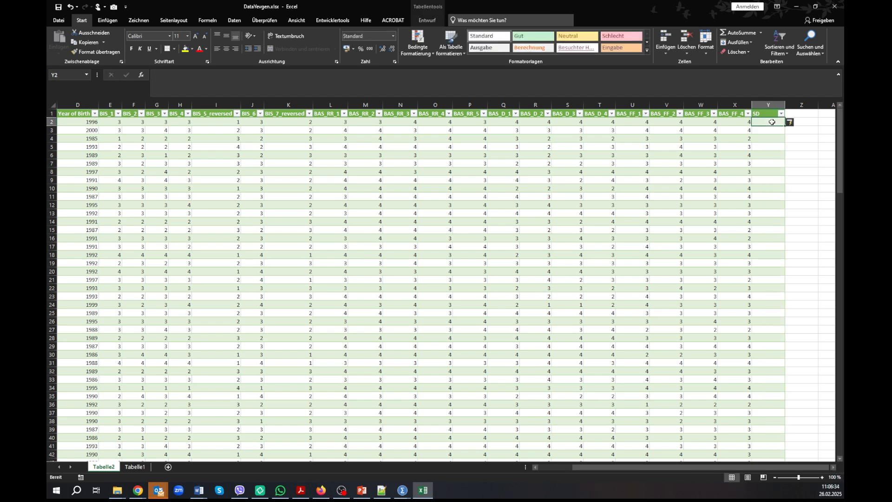
Step: Fill the SD column with each row's sample standard deviation using =STABW.S(yeb2025[@[BIS_1]:[BAS_FF_4]]), entered in Y2
type("=st")
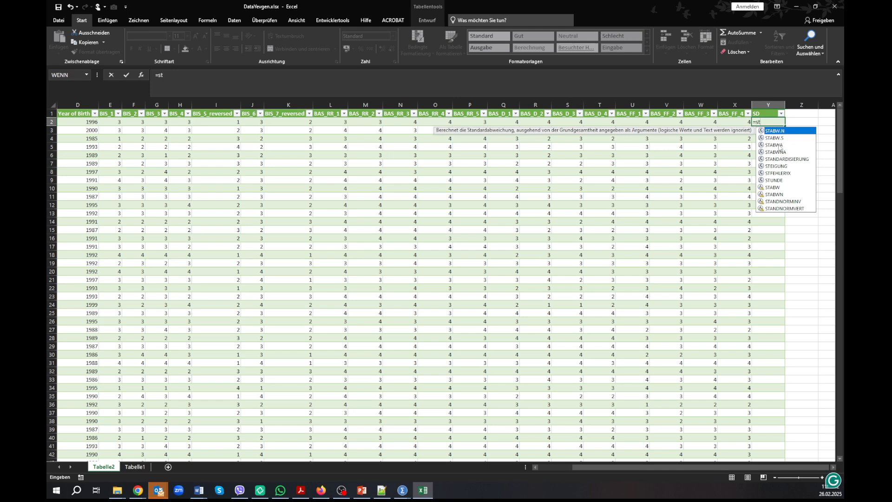
left_click(779, 145)
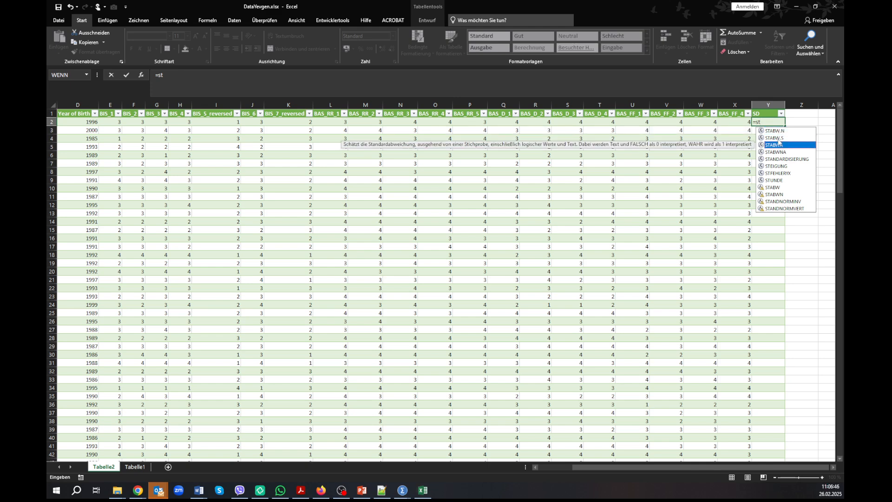
left_click(778, 139)
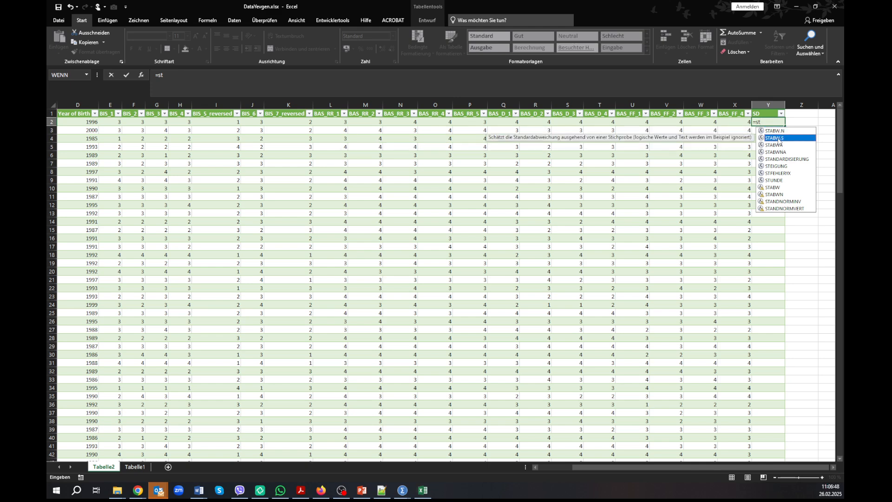
double_click(779, 139)
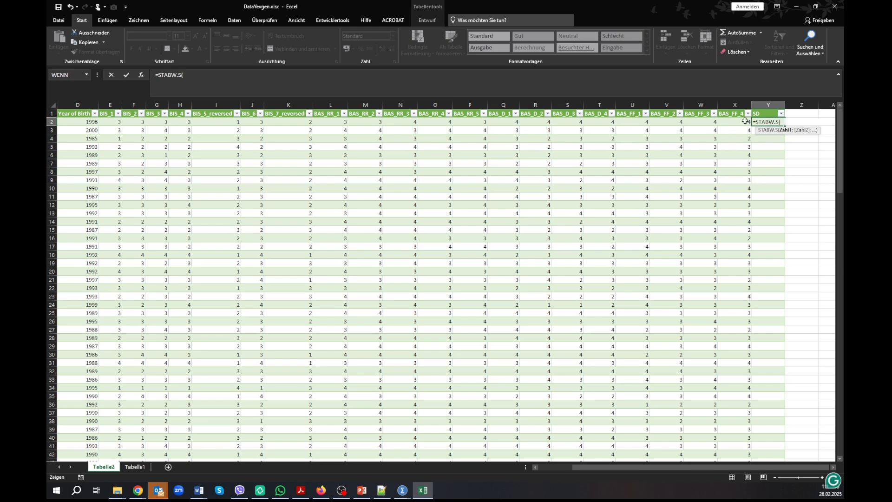
left_click_drag(745, 121, 120, 122)
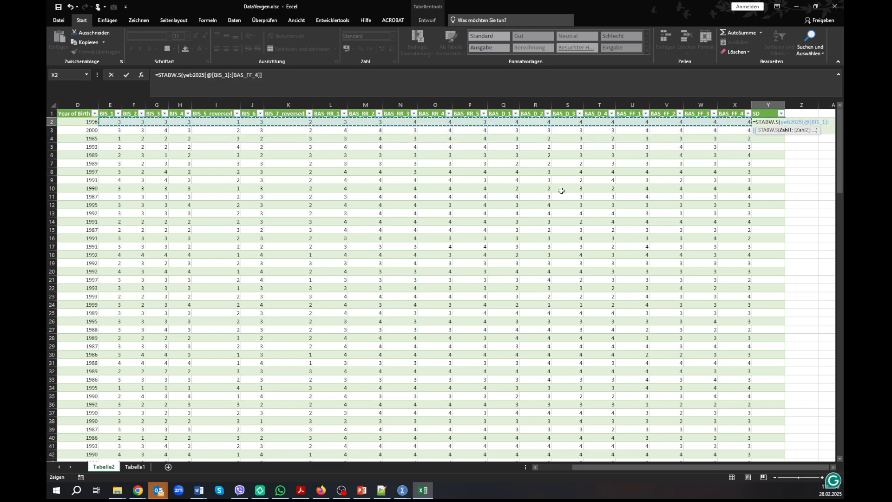
left_click(297, 76)
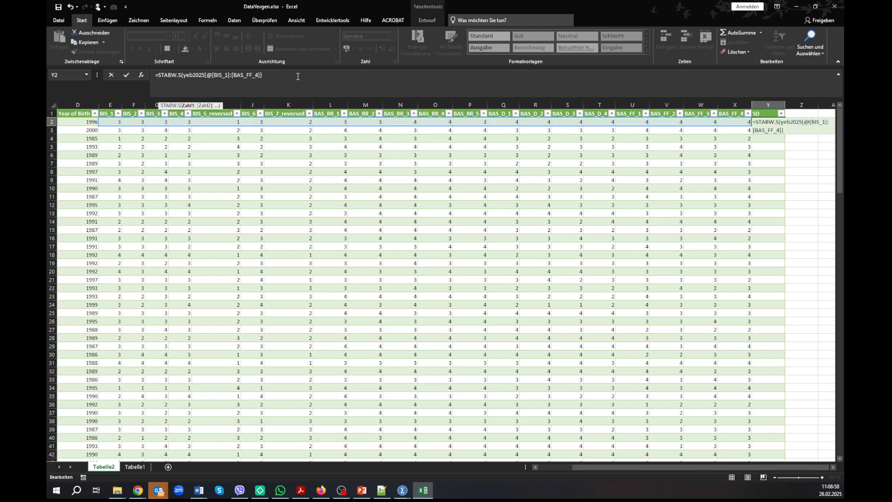
type(")")
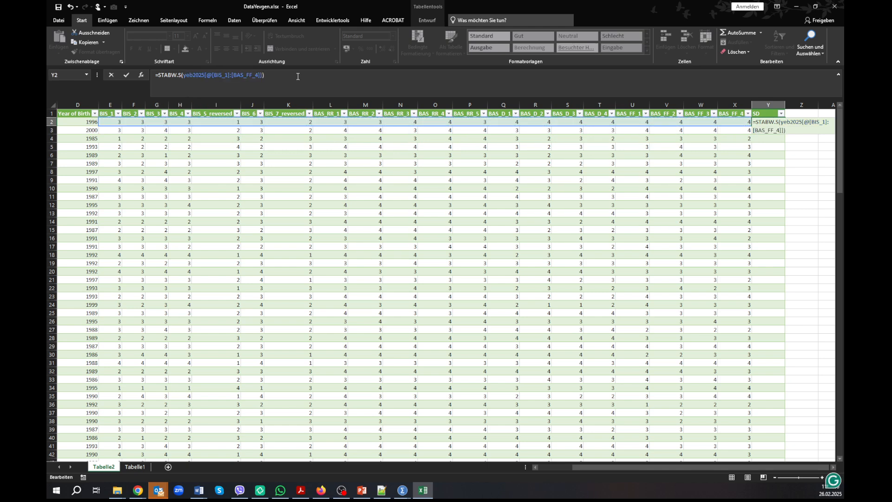
key("Return")
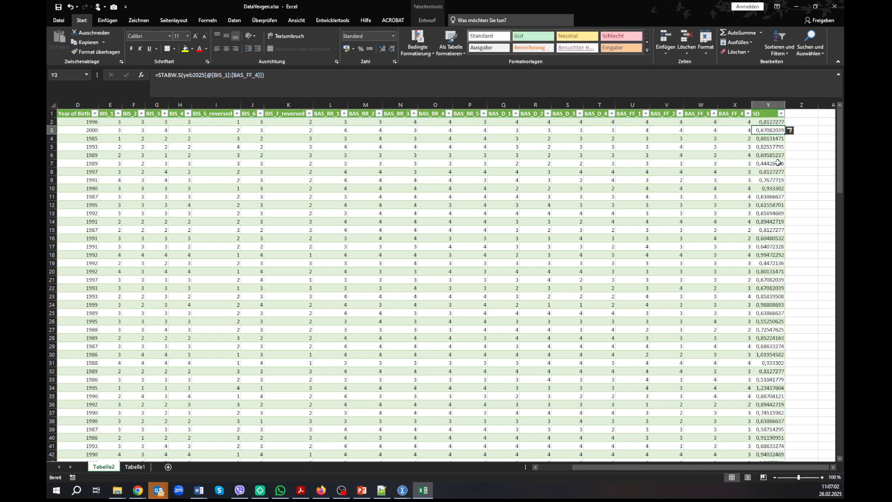
Step: Review the SD values from Y2 down to the last records, examining row 169's SD, BAS_FF_1 answer and respondent details
left_click(775, 160)
left_click(772, 124)
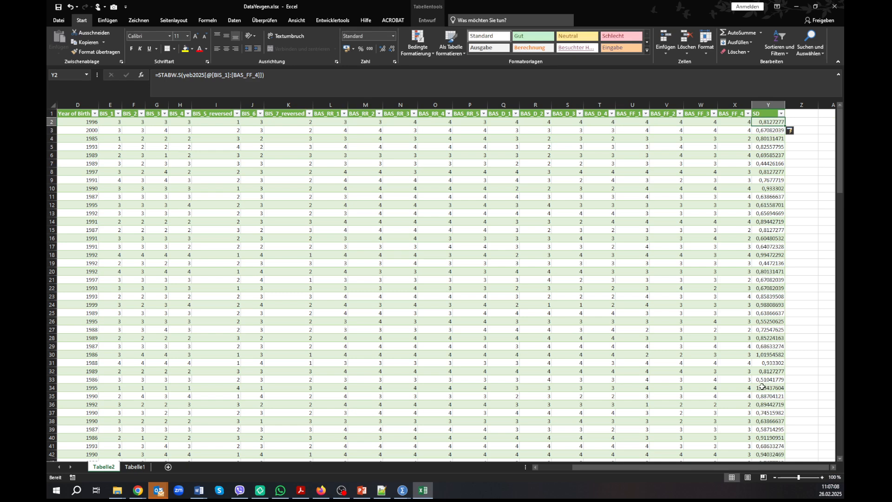
scroll(770, 393, "down", 5)
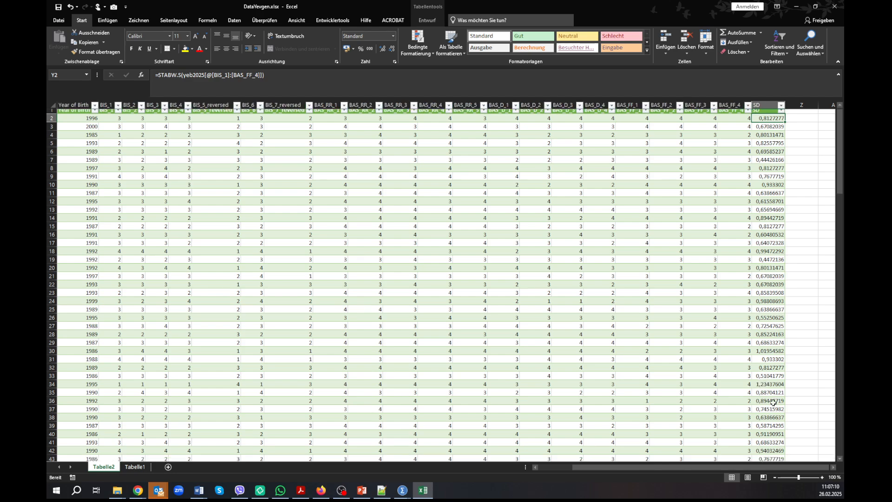
scroll(774, 395, "down", 13)
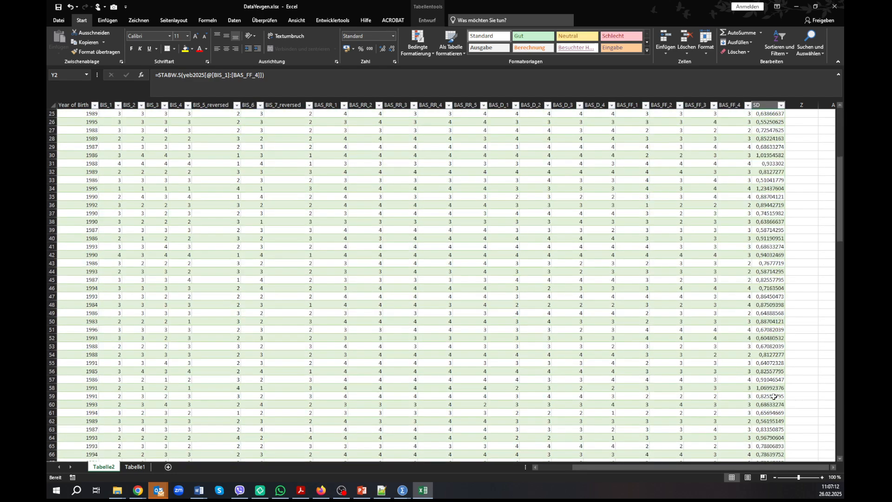
scroll(773, 396, "down", 12)
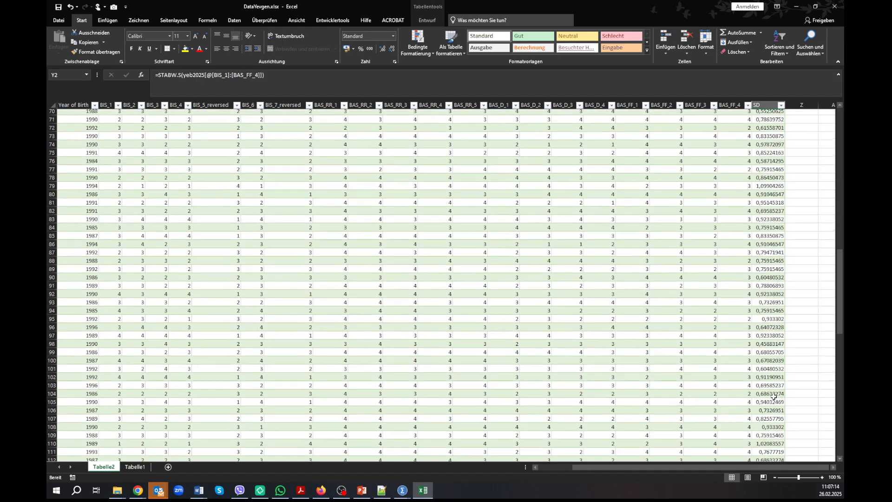
scroll(774, 396, "down", 17)
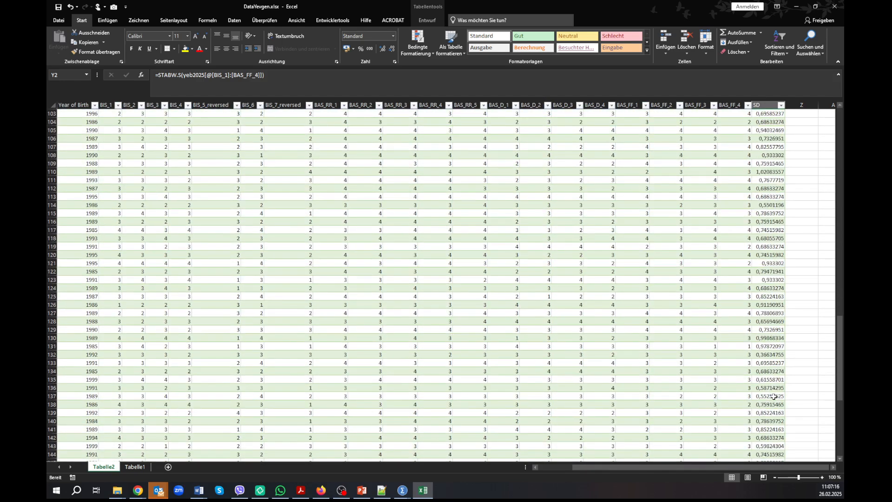
scroll(773, 395, "down", 2)
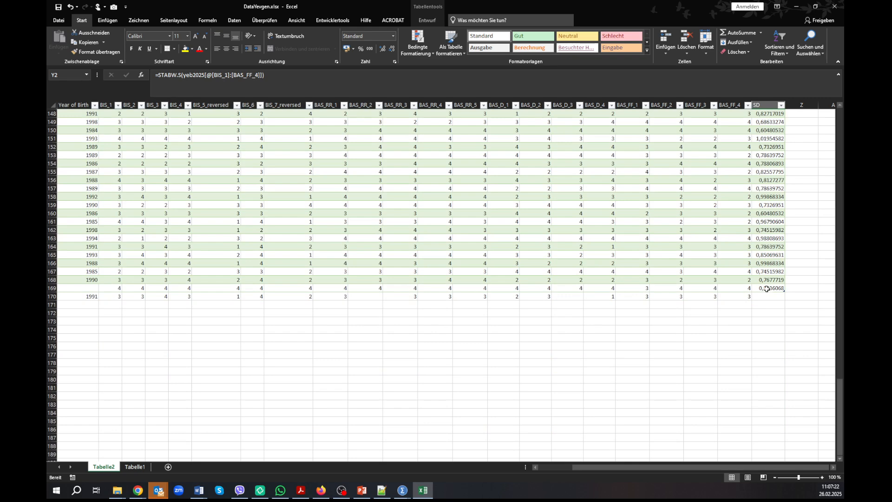
left_click(767, 289)
left_click(647, 289)
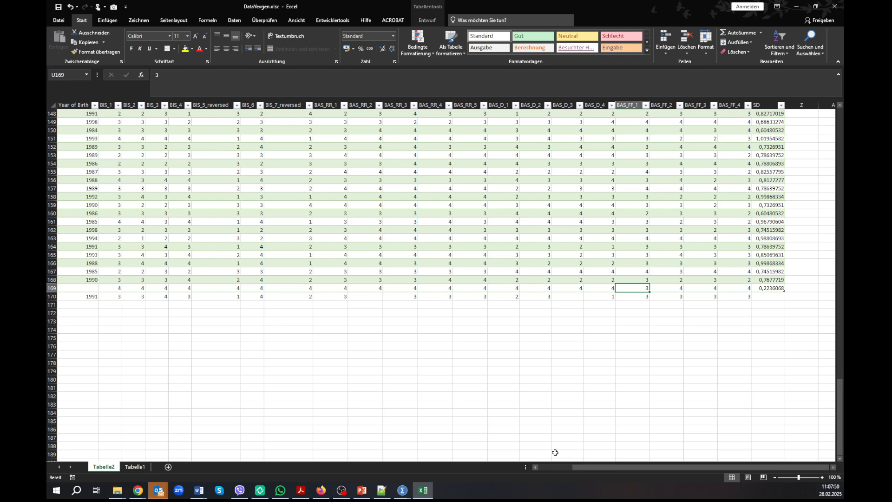
left_click_drag(587, 466, 564, 471)
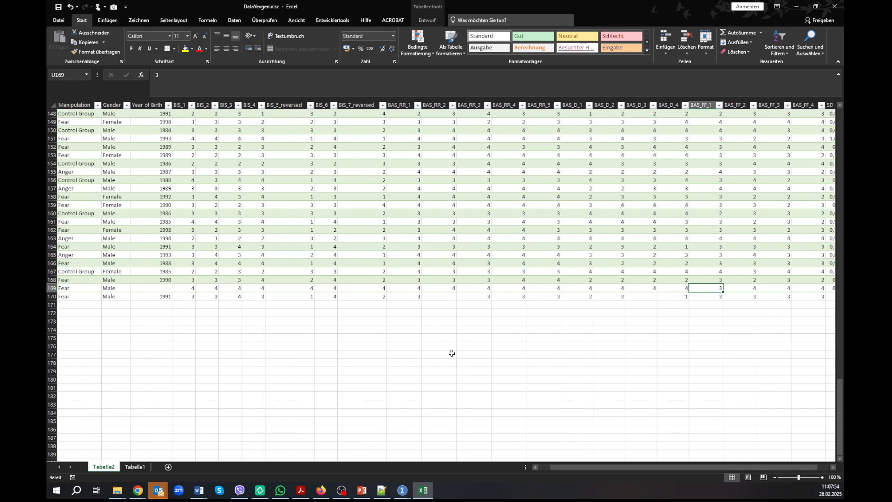
left_click_drag(652, 468, 664, 467)
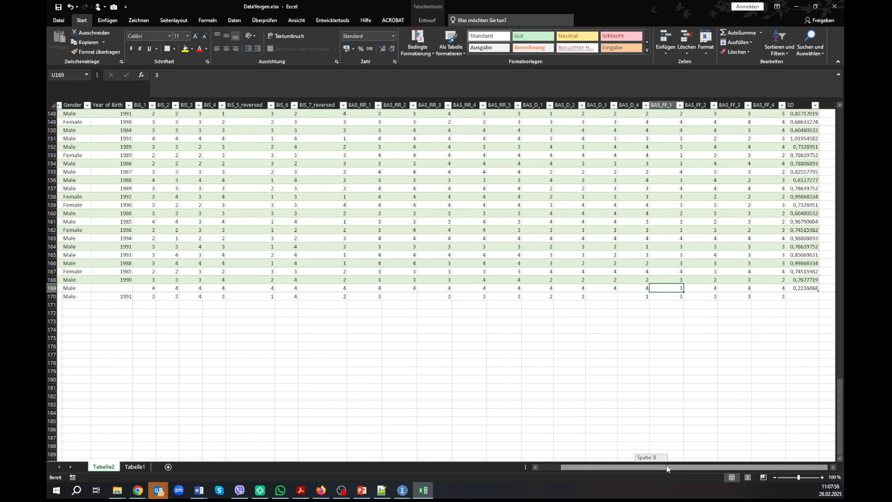
Step: Try to extend the SD formula from Y169 into row 170, then undo the fill
left_click(797, 288)
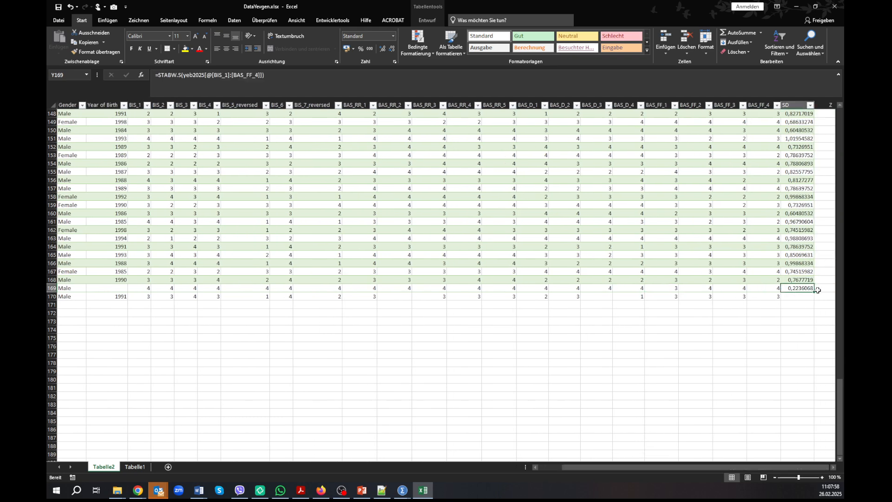
left_click_drag(814, 291, 814, 301)
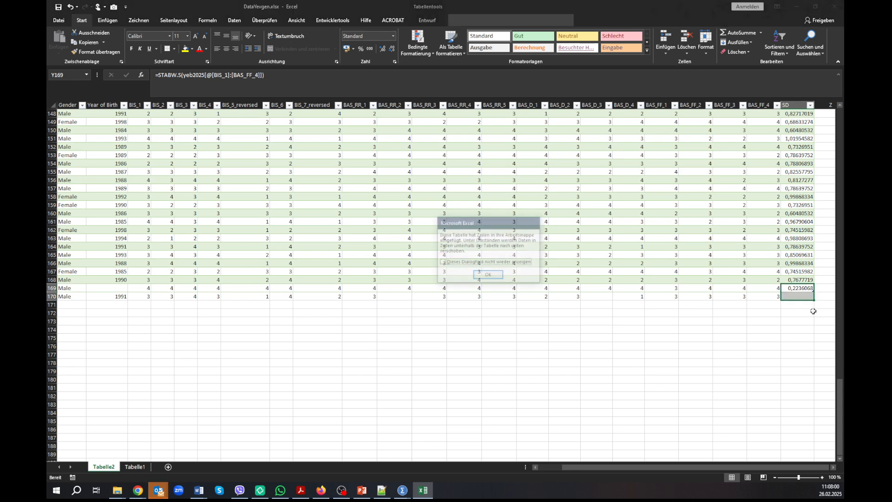
left_click(488, 275)
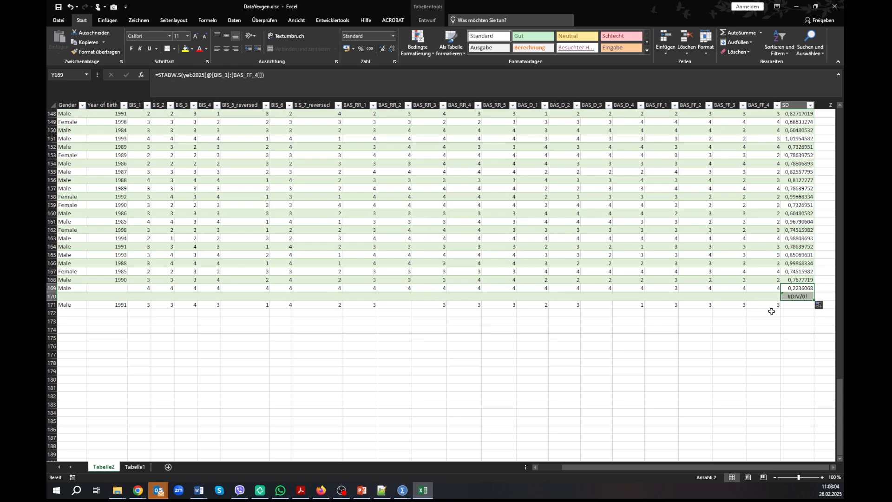
key("ctrl+z")
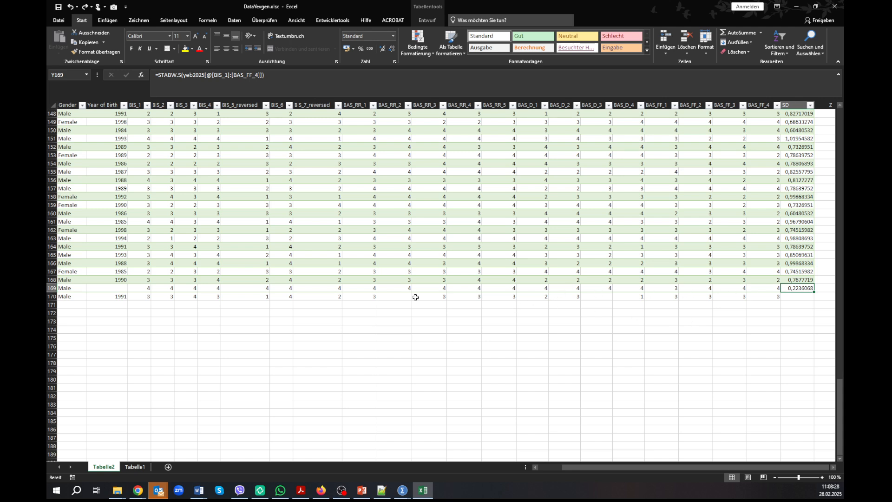
Step: Delete row 169, the Fear group record with a blank Year of Birth and almost uniform answers
left_click(47, 289)
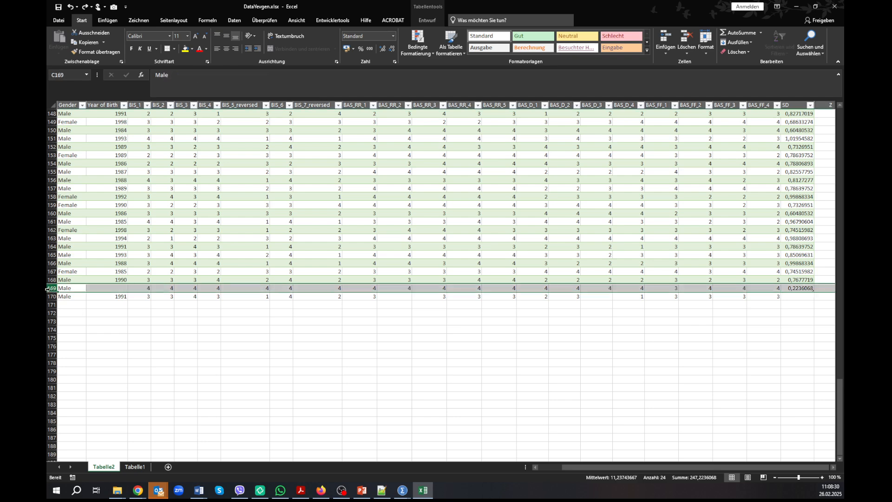
right_click(47, 289)
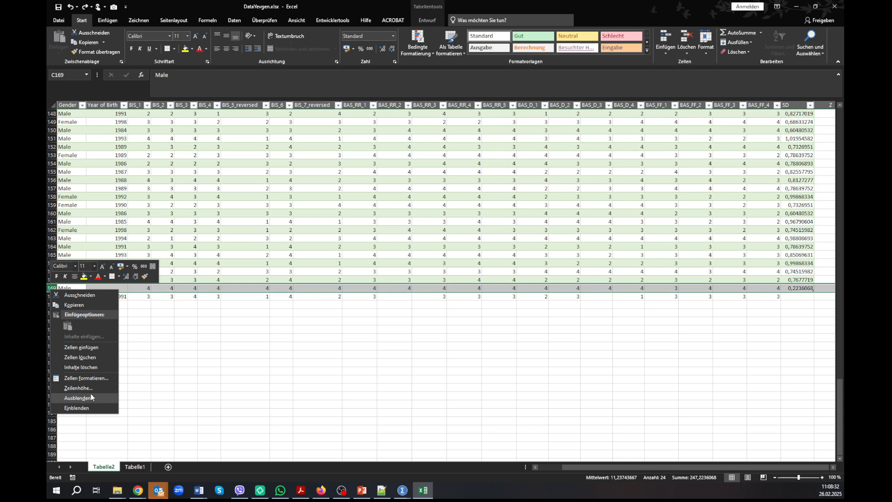
left_click(89, 357)
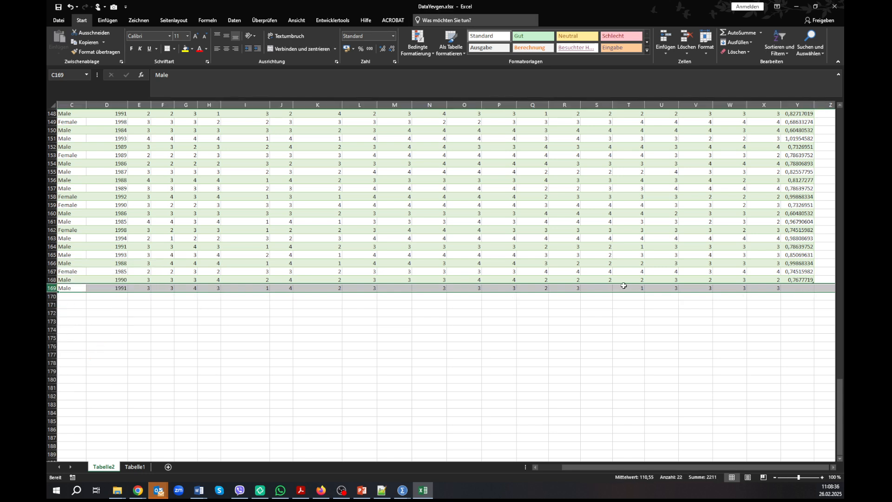
Step: Check the blank BAS_D_3 and BAS_RR_2 cells of the last record, in row 169, and delete that row
left_click(601, 289)
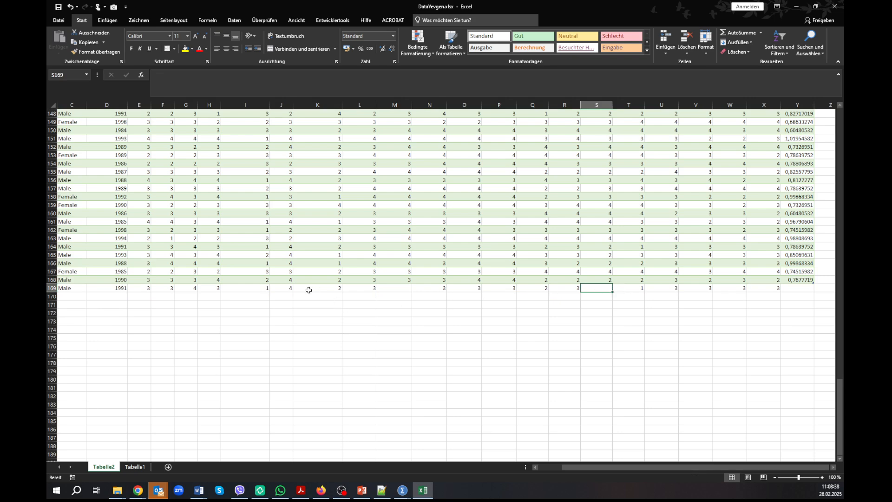
left_click(406, 289)
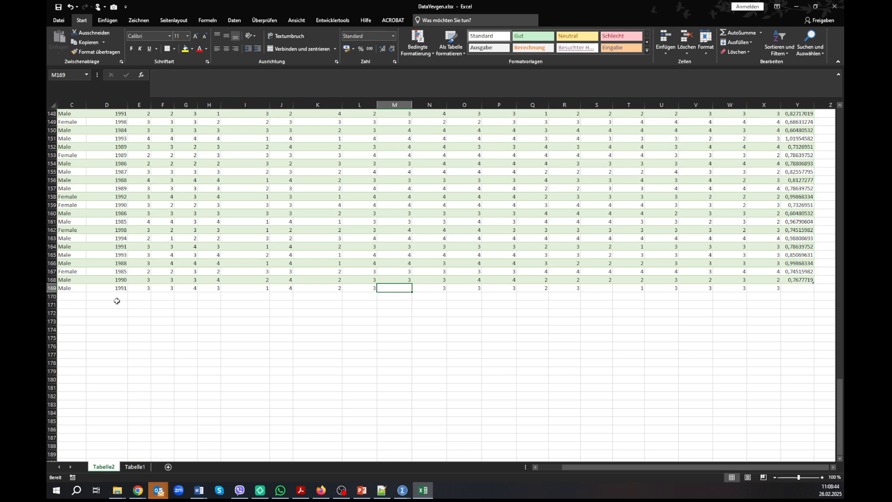
left_click(52, 286)
left_click(52, 288)
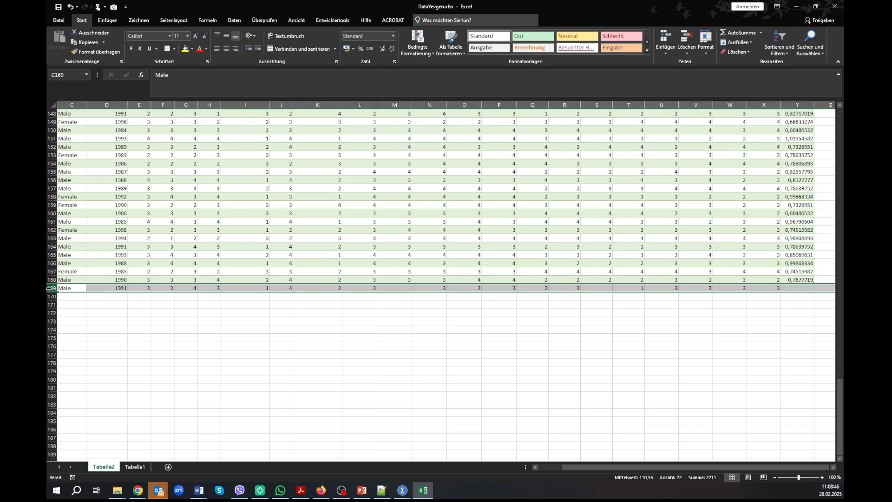
right_click(52, 288)
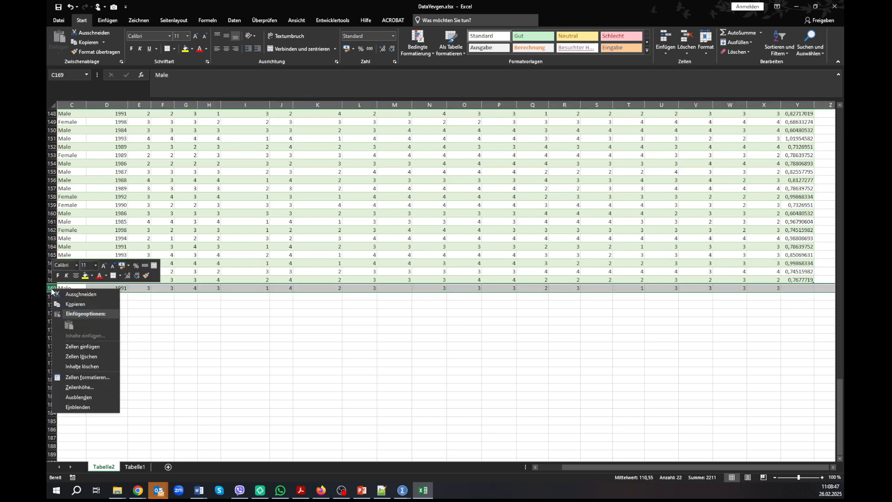
left_click(90, 358)
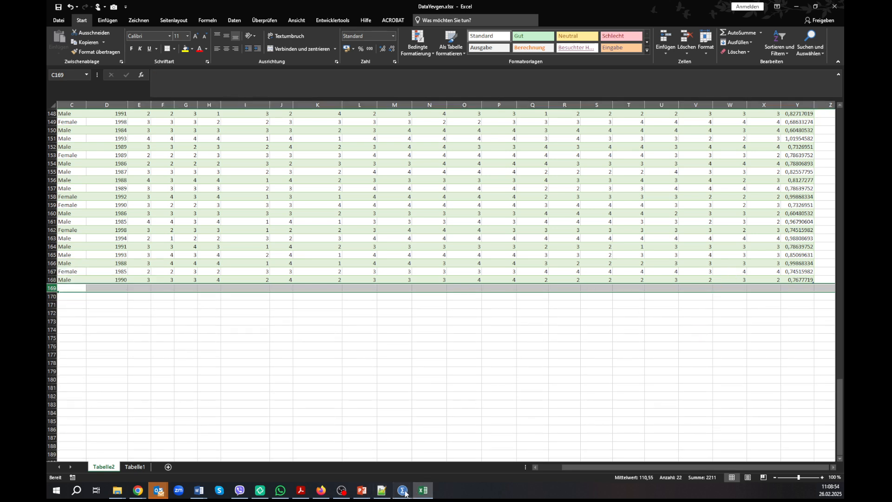
Step: Switch to the Untitled2 dataset in SPSS Statistics and delete case 169, the nearly empty Control Group record
mouse_move(402, 490)
left_click(367, 446)
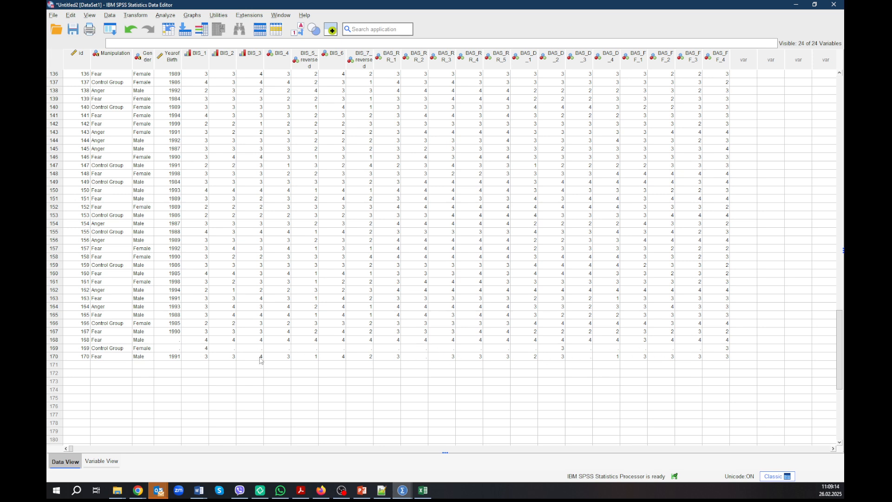
left_click(58, 349)
right_click(59, 349)
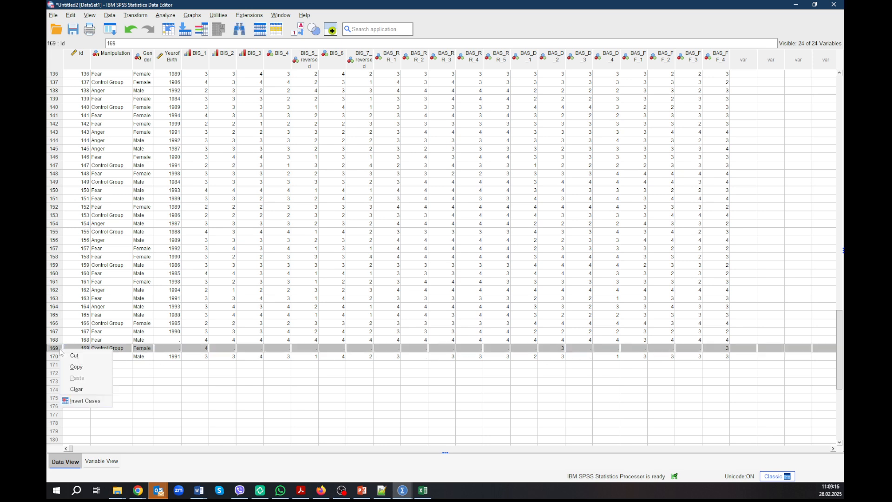
left_click(77, 389)
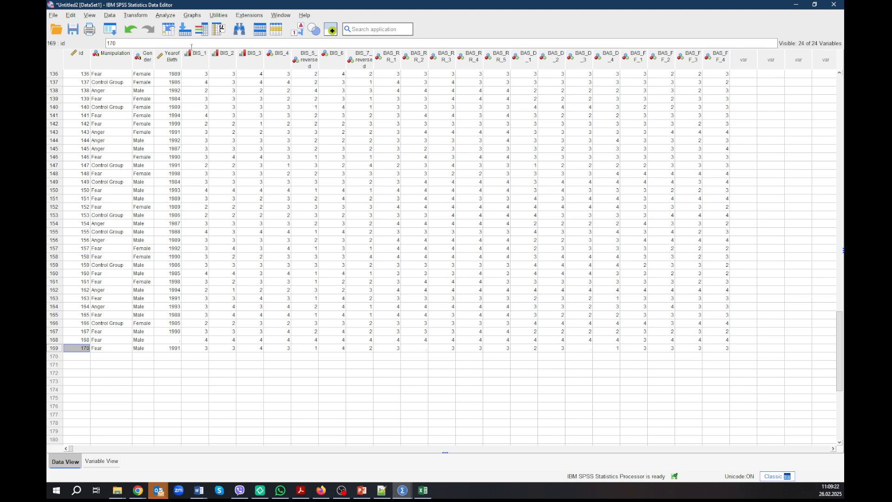
Step: Start a Compute Variable definition with target variable SD and clear the existing sum expression
left_click(135, 15)
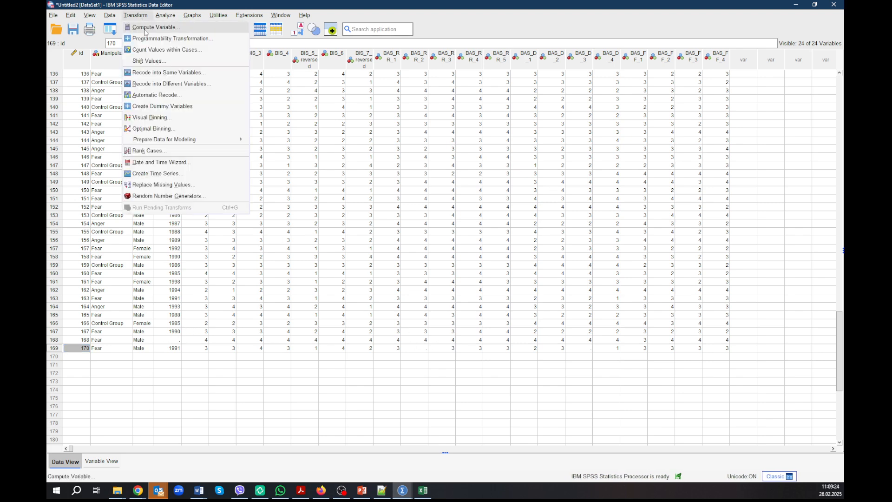
left_click(145, 30)
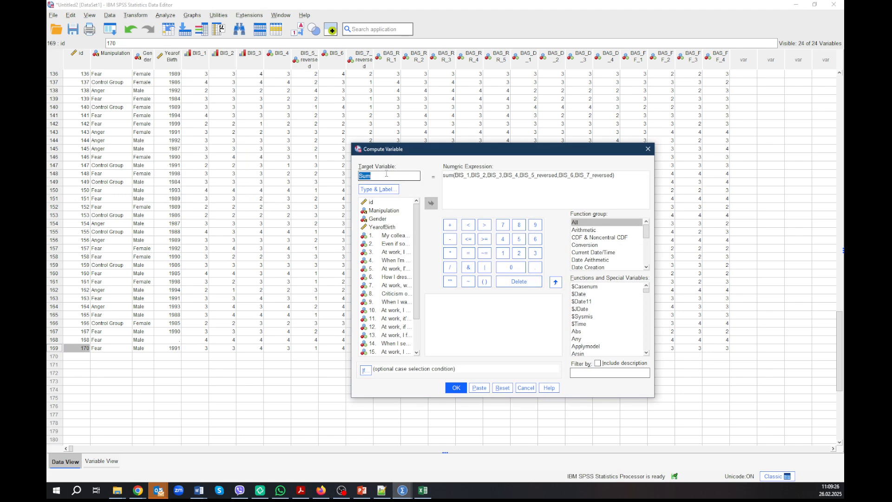
type("SD")
left_click(622, 175)
key("ctrl+a")
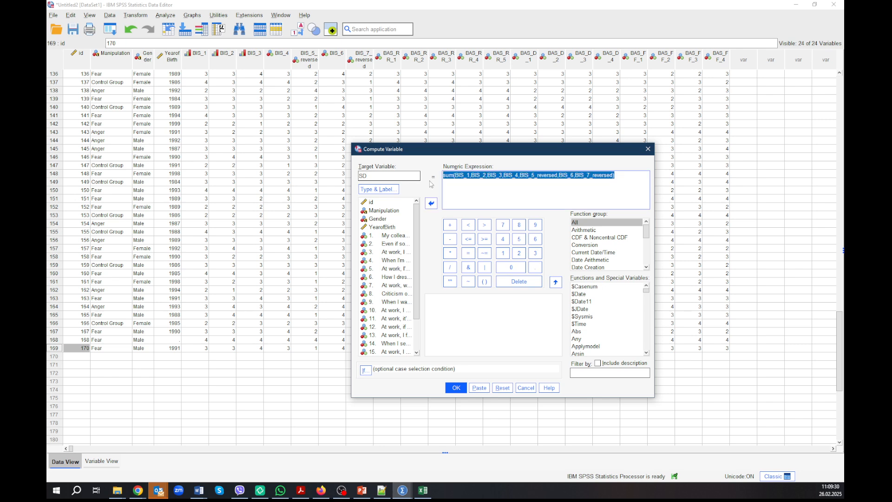
key("Delete")
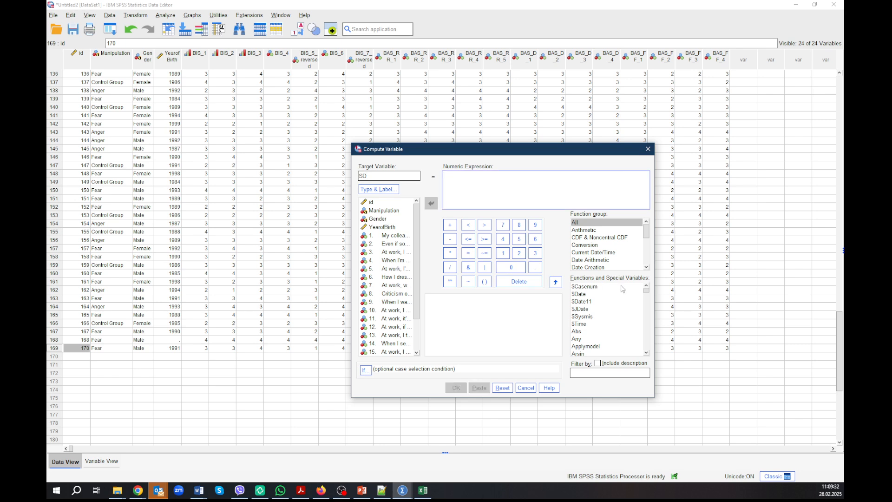
Step: Find the Sd function among the available functions and insert it into the numeric expression
left_click_drag(647, 292, 646, 344)
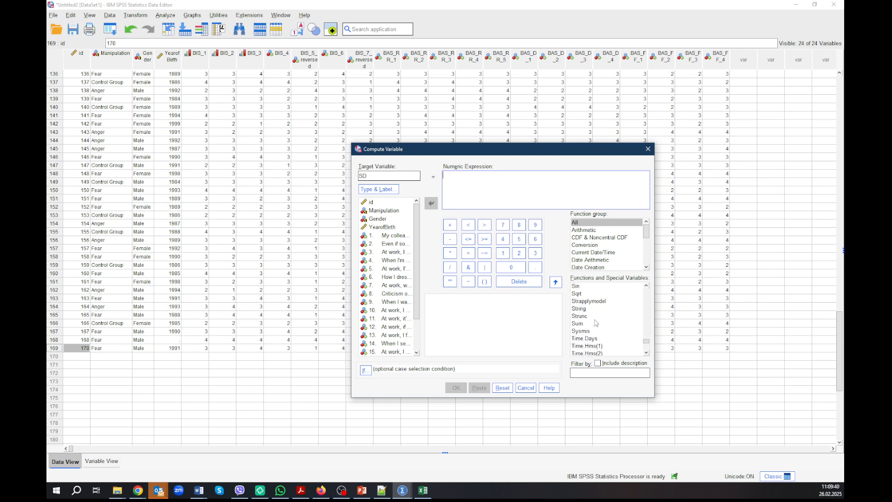
scroll(589, 332, "up", 3)
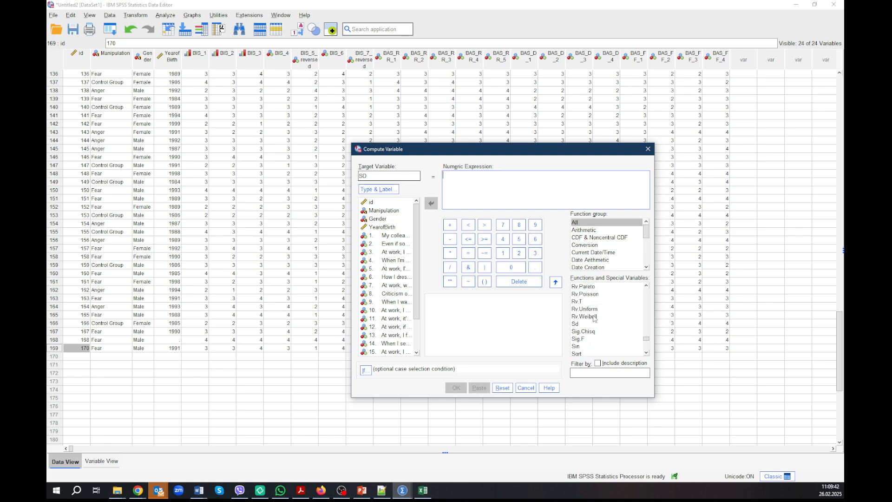
scroll(593, 318, "down", 2)
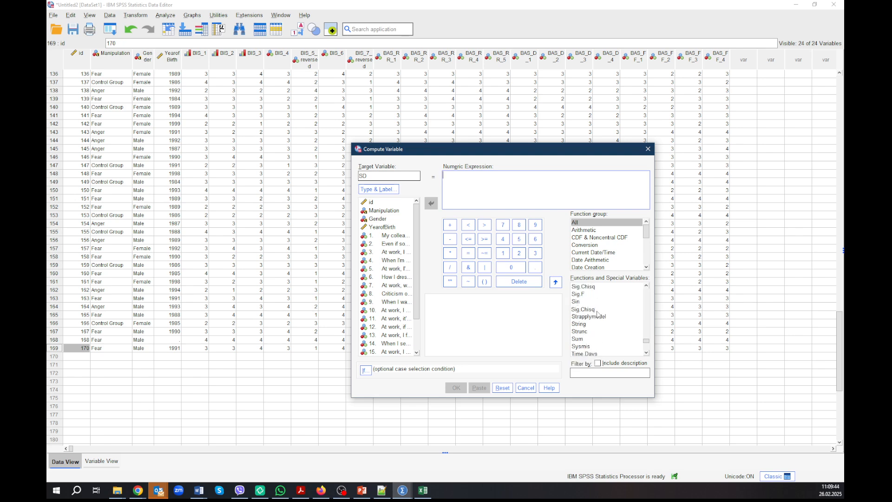
scroll(598, 314, "down", 1)
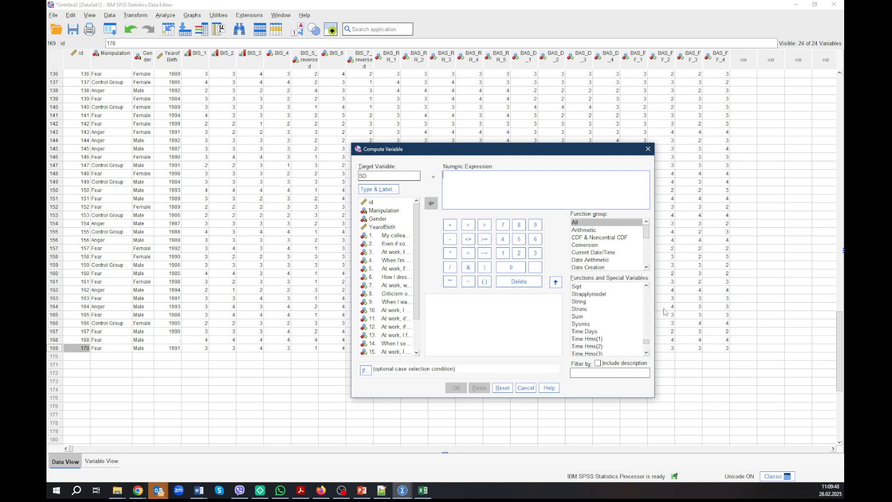
left_click_drag(647, 344, 653, 287)
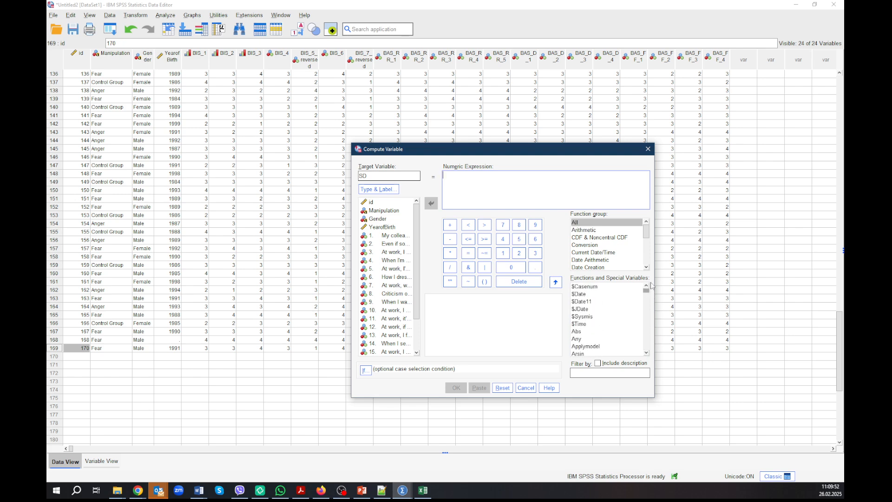
scroll(624, 319, "down", 9)
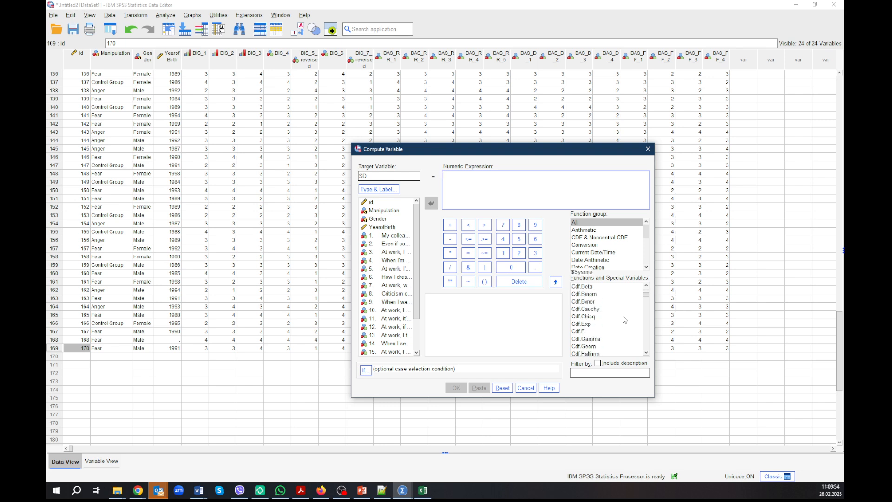
scroll(624, 319, "down", 5)
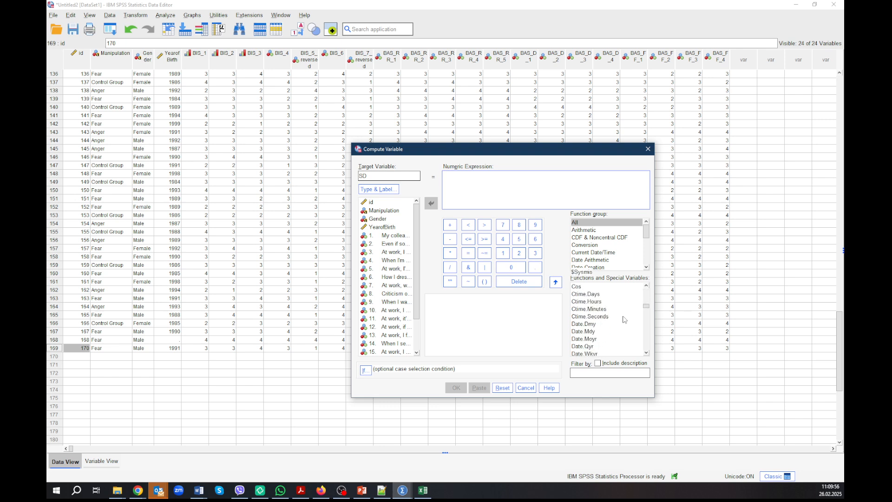
scroll(624, 320, "down", 15)
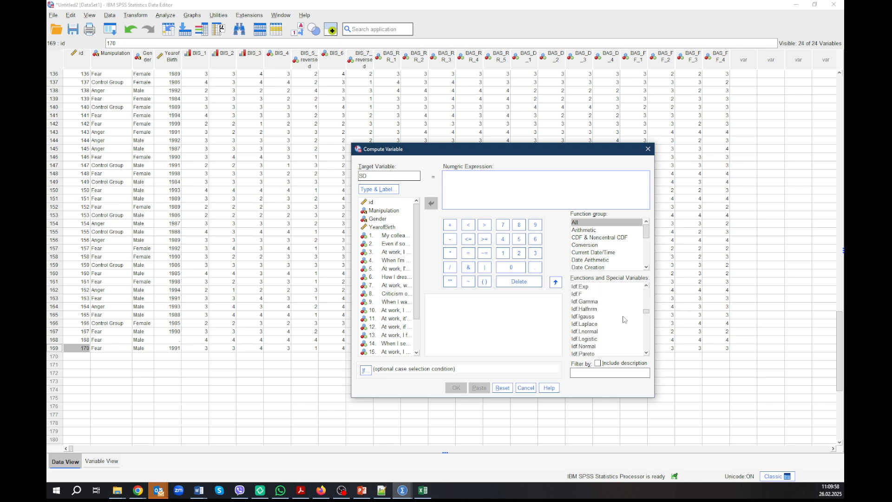
scroll(624, 320, "down", 9)
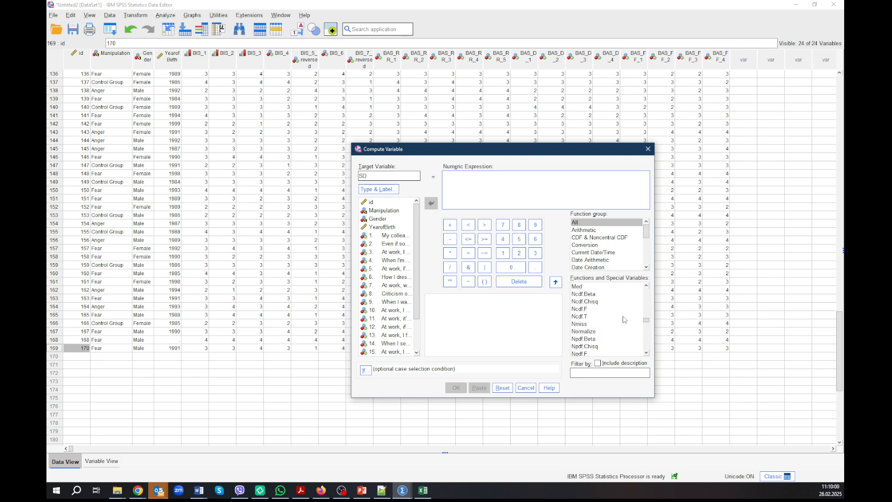
scroll(624, 320, "down", 9)
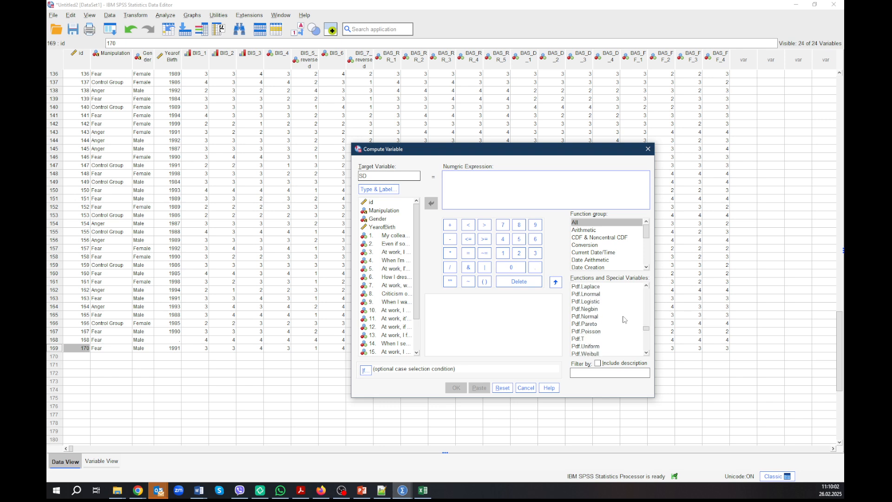
scroll(624, 320, "down", 8)
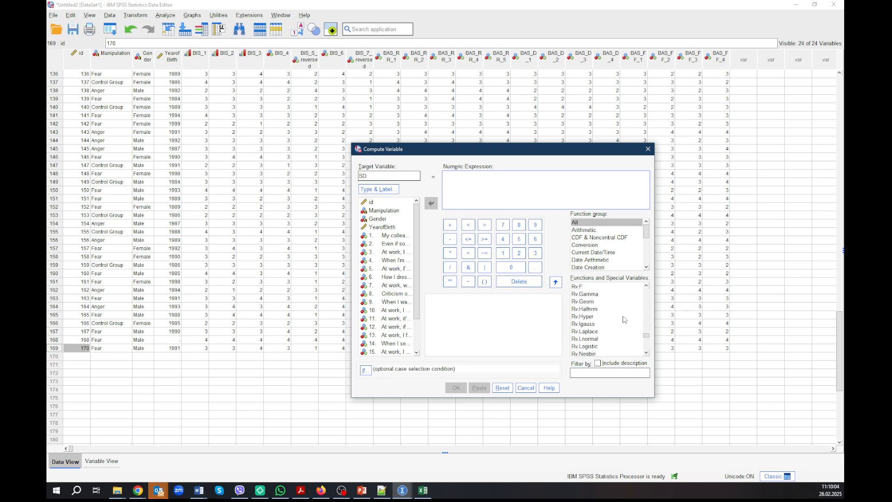
scroll(624, 319, "down", 2)
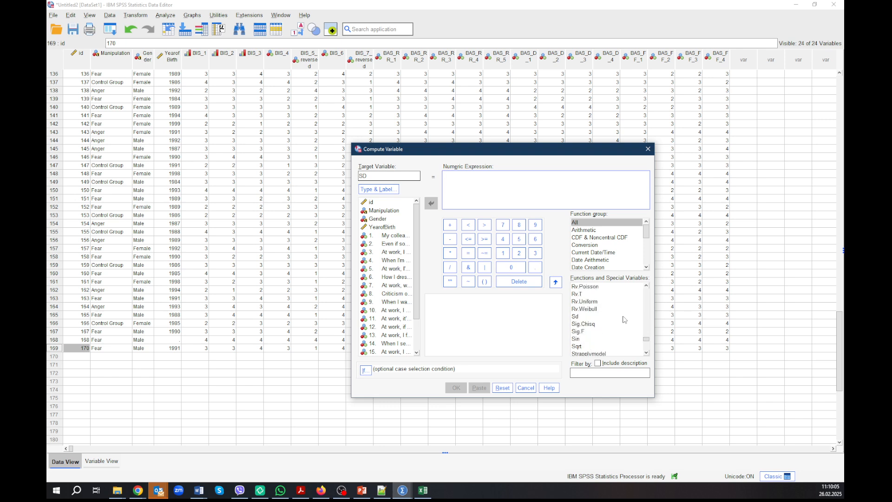
left_click(580, 318)
double_click(580, 318)
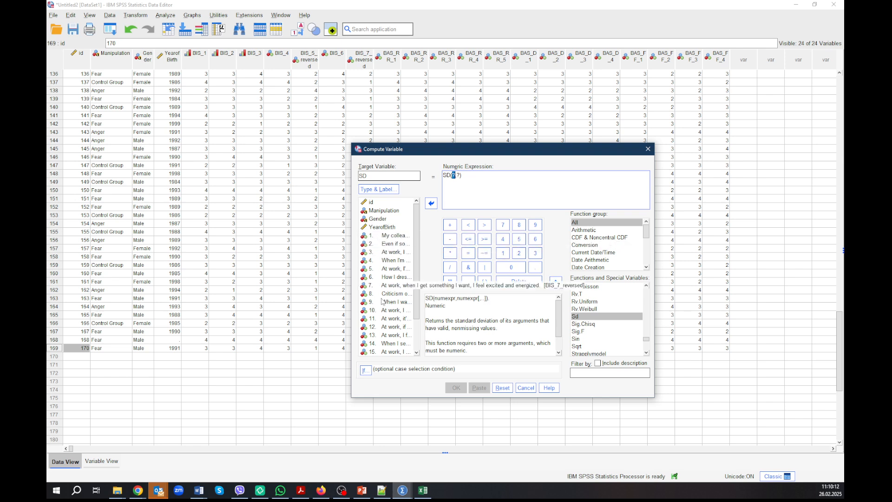
Step: Show the source variables by variable name instead of by label
left_click(392, 236)
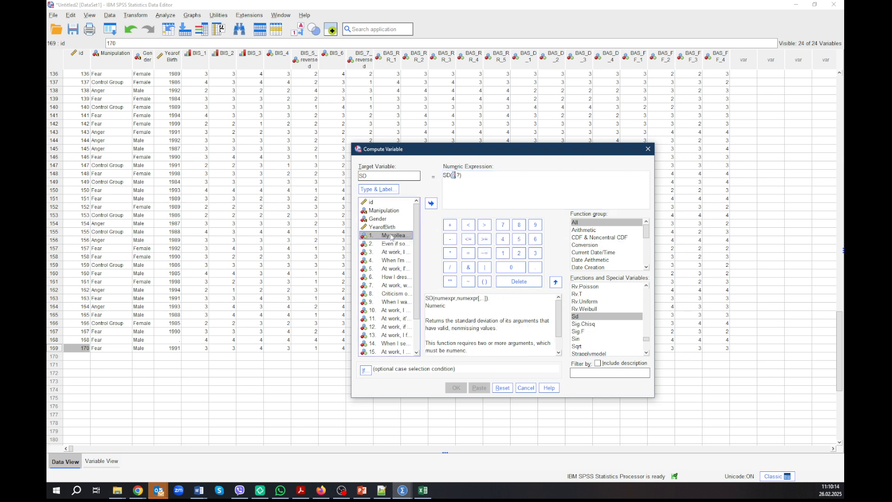
right_click(391, 236)
left_click(392, 246)
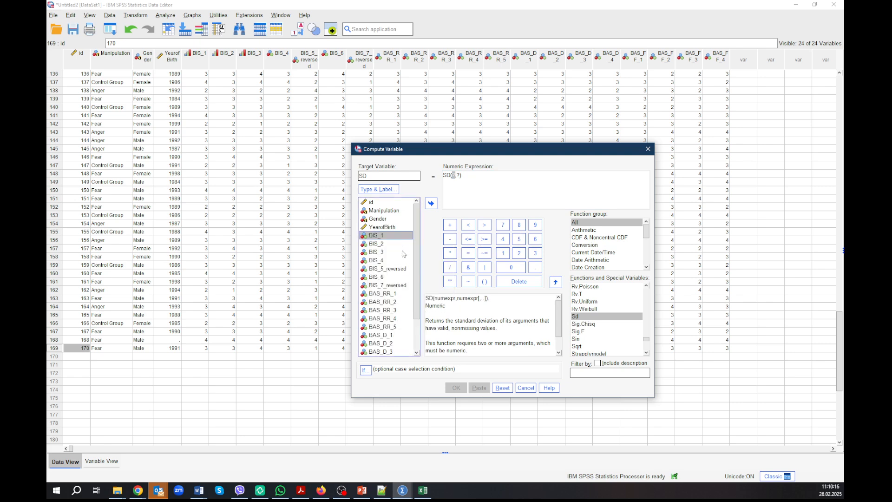
Step: Add BIS_1 to BIS_4, BIS_5_reversed, BIS_6 and BIS_7_reversed as comma-separated arguments of the SD function
double_click(390, 238)
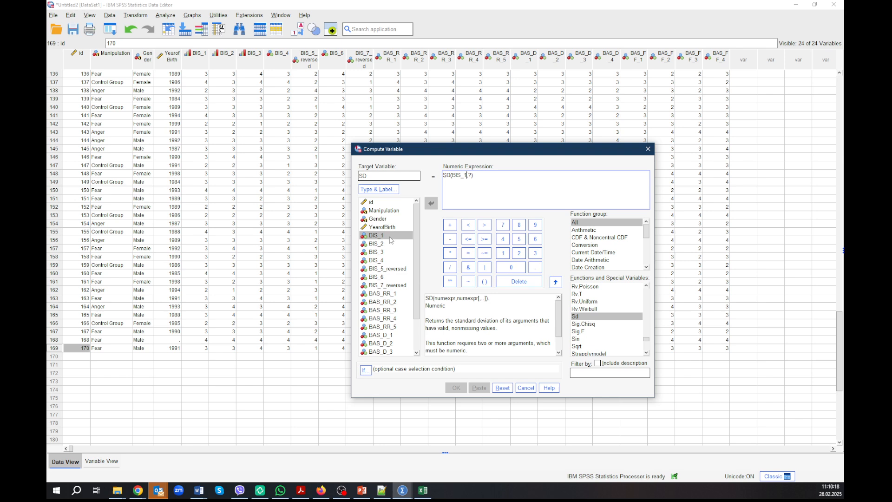
type(",")
double_click(378, 244)
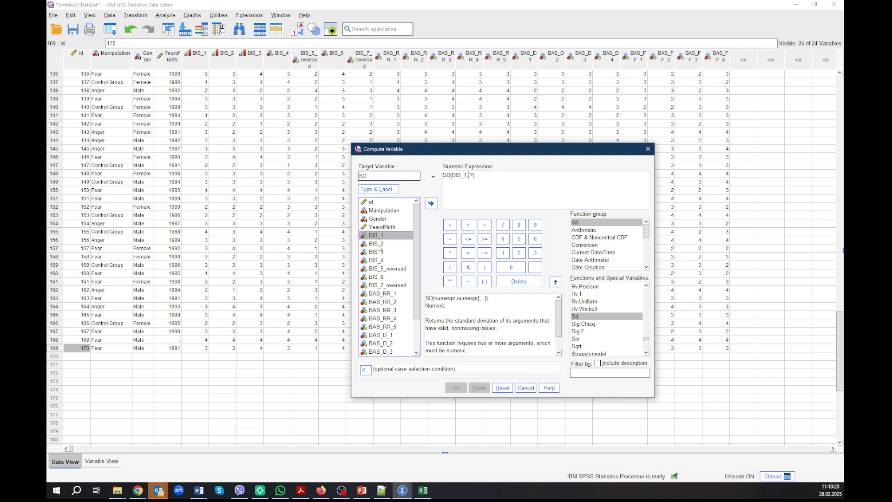
type(",")
double_click(378, 251)
type(",BIS_3,")
double_click(378, 260)
type(",BIS_4,")
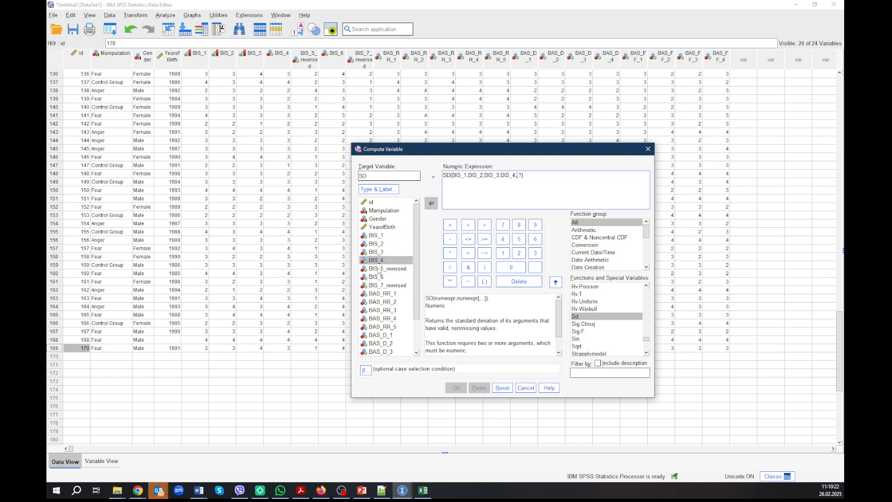
double_click(378, 269)
type(",")
double_click(378, 277)
type(",BIS_6,")
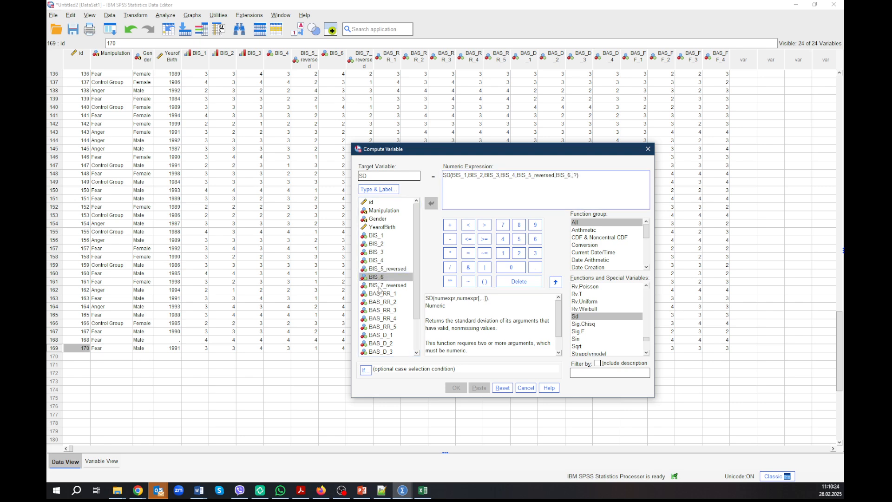
double_click(378, 285)
type(",")
Step: Add BAS_RR_1 to BAS_RR_4 as further comma-separated arguments of the SD function
double_click(379, 293)
type(",BAS_RR_1,")
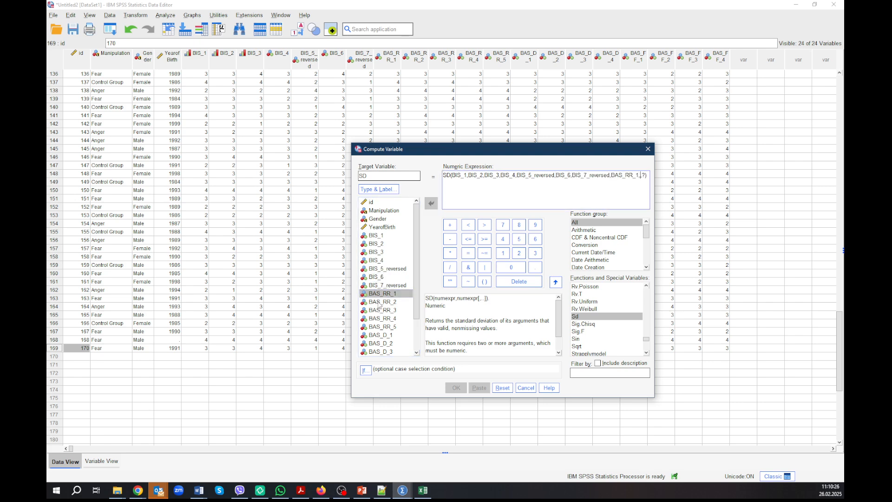
double_click(380, 303)
type(",")
double_click(378, 311)
type(",BAS_RR_3,")
double_click(378, 319)
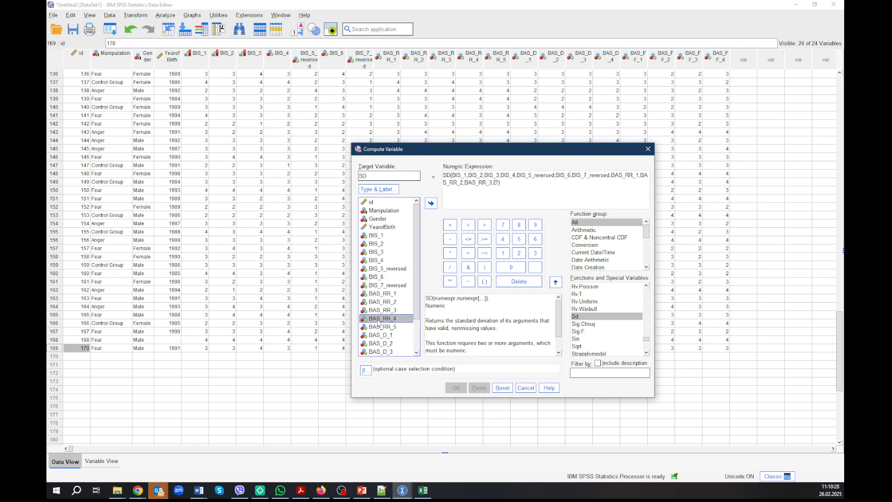
type(",,")
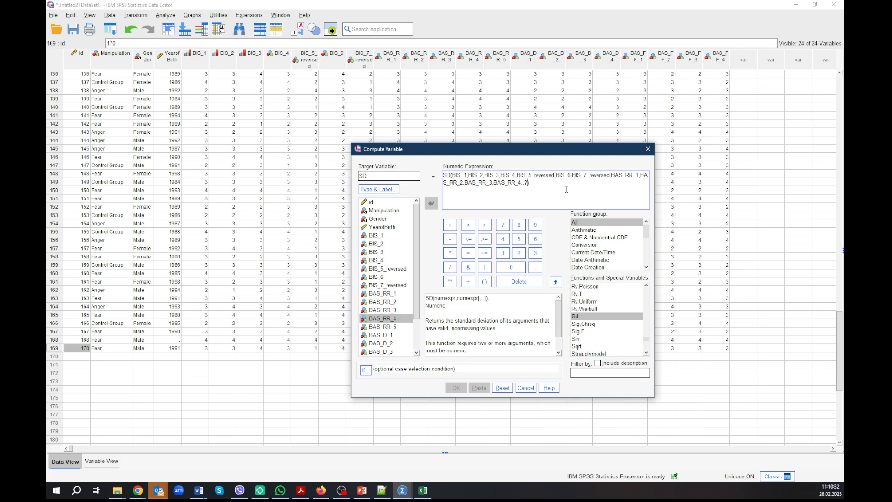
Step: Remove the leftover comma and placeholder at the end of the expression and compute the SD variable
key("BackSpace")
key("BackSpace")
key("BackSpace")
left_click(456, 389)
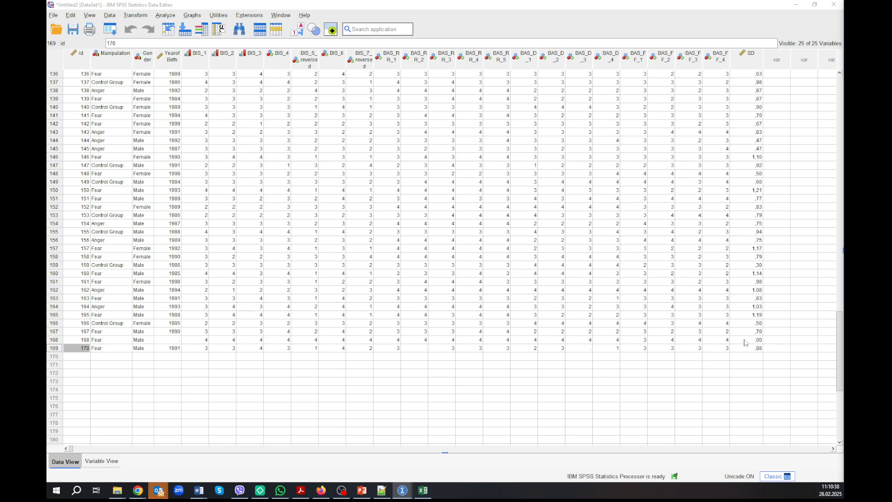
Step: Check the SD value and item answers of case 168, the Fear record without a birth year, and delete that case
left_click(758, 341)
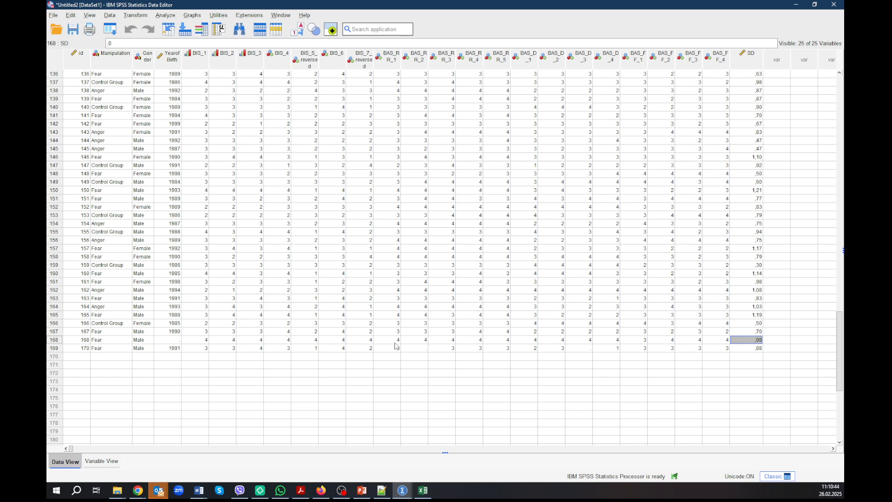
left_click_drag(451, 341, 219, 335)
left_click(230, 373)
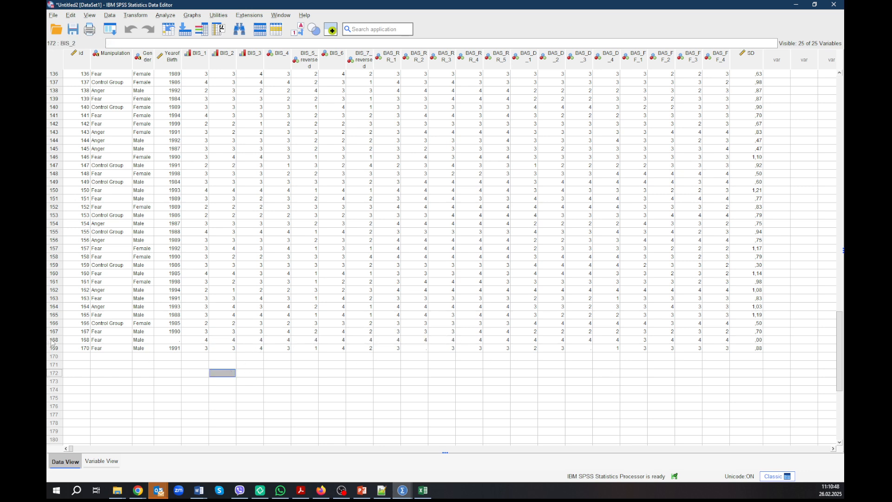
left_click(53, 341)
right_click(53, 342)
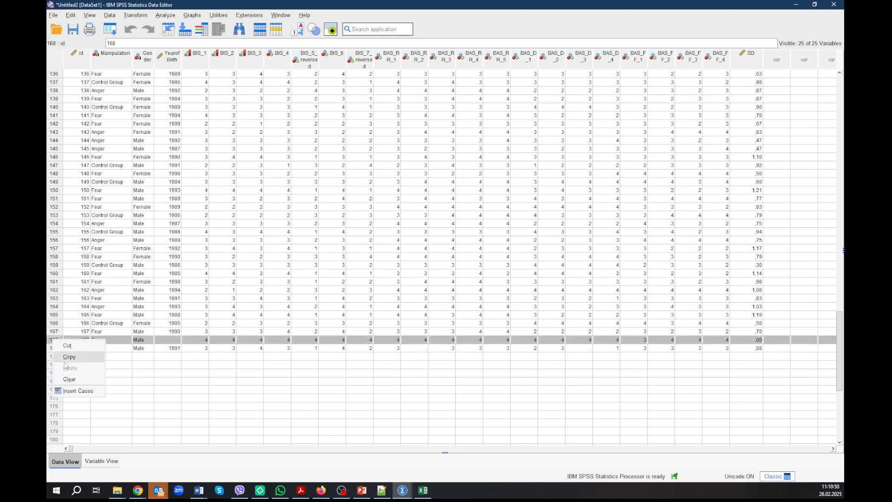
left_click(70, 379)
left_click(242, 347)
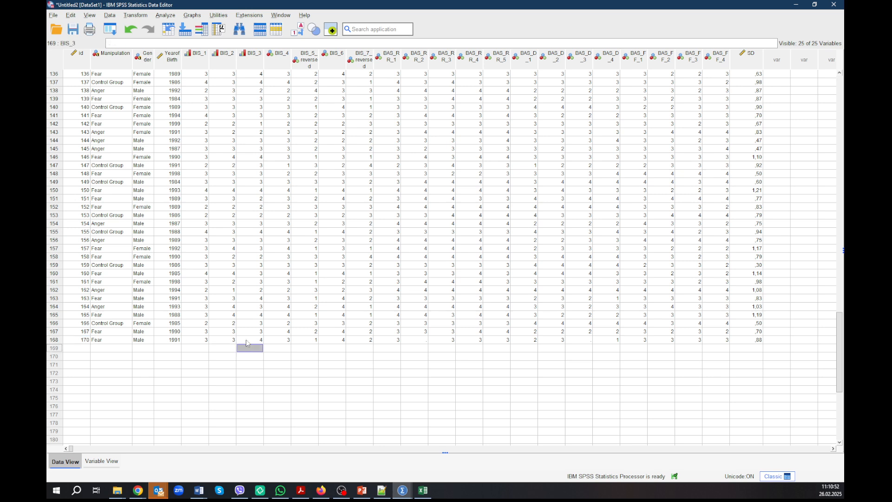
Step: Replace missing values in all twenty BIS and BAS items with the median of nearby points, span 2, as new variables
left_click(418, 340)
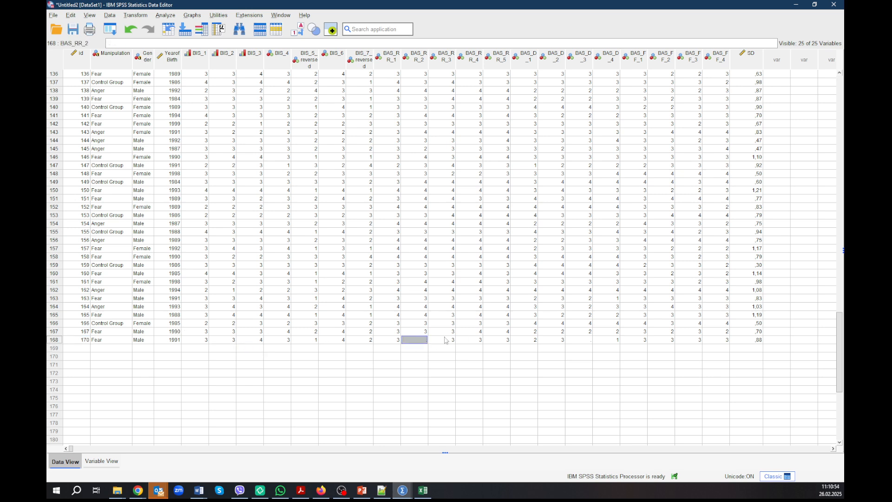
left_click(588, 332)
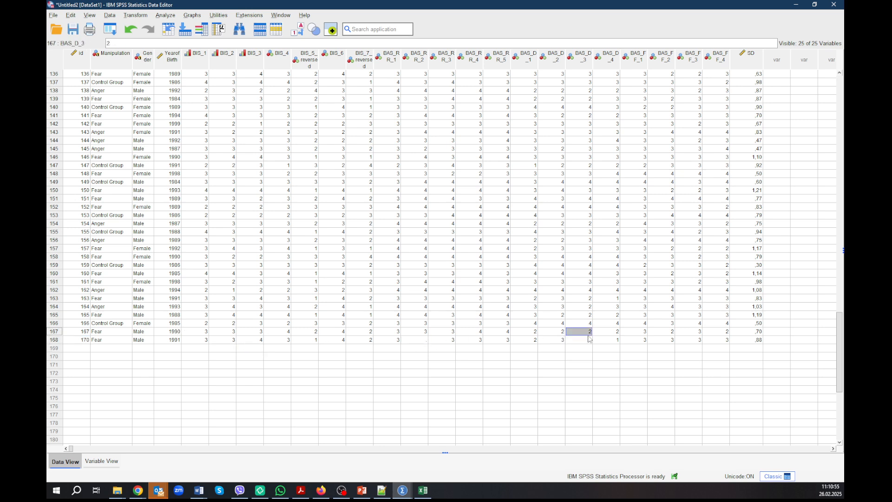
left_click(165, 15)
mouse_move(153, 17)
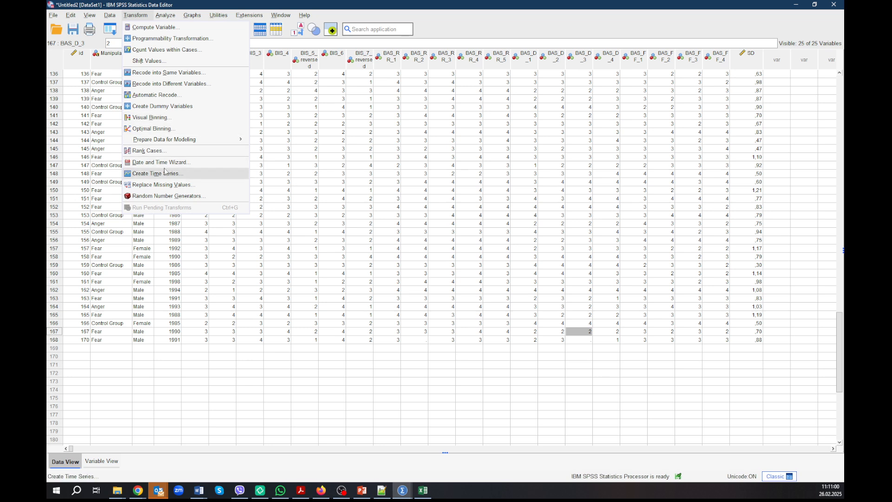
left_click(165, 186)
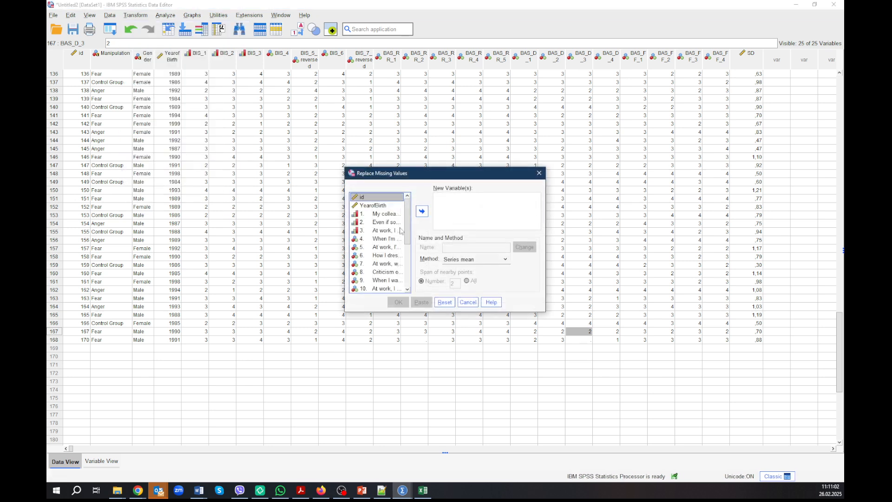
left_click_drag(407, 221, 408, 265)
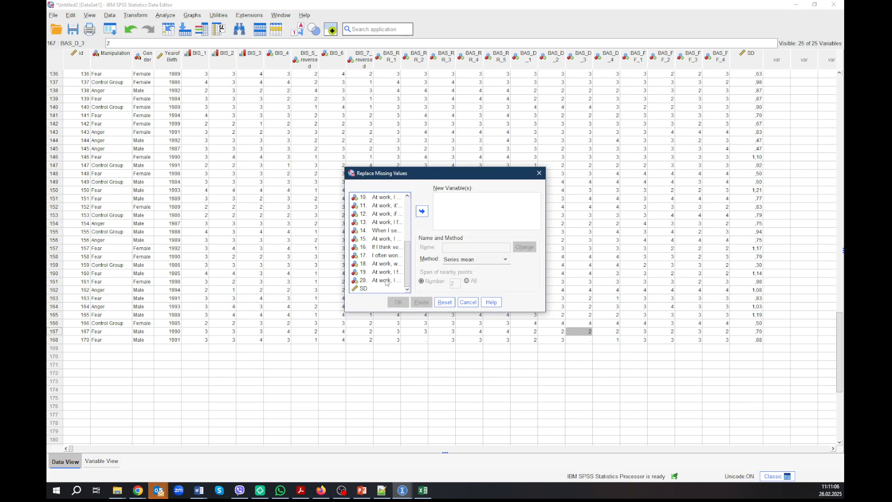
scroll(386, 260, "up", 3)
scroll(387, 256, "up", 1)
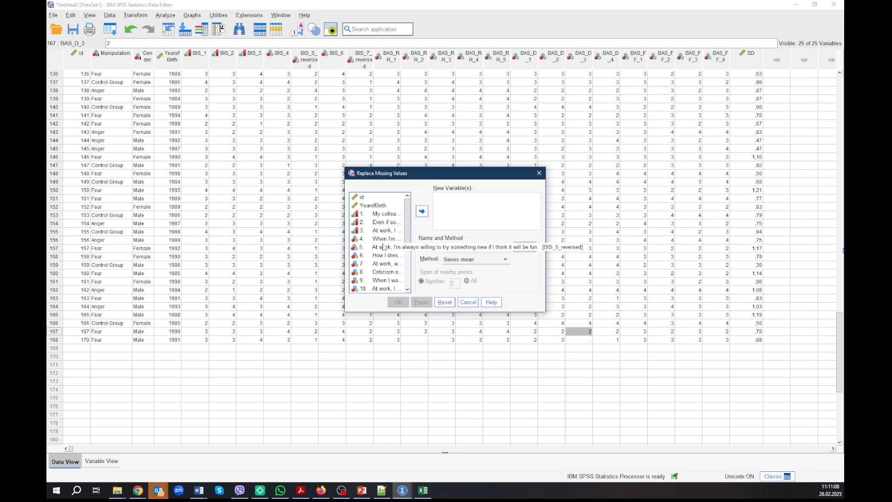
left_click(384, 215, "shift")
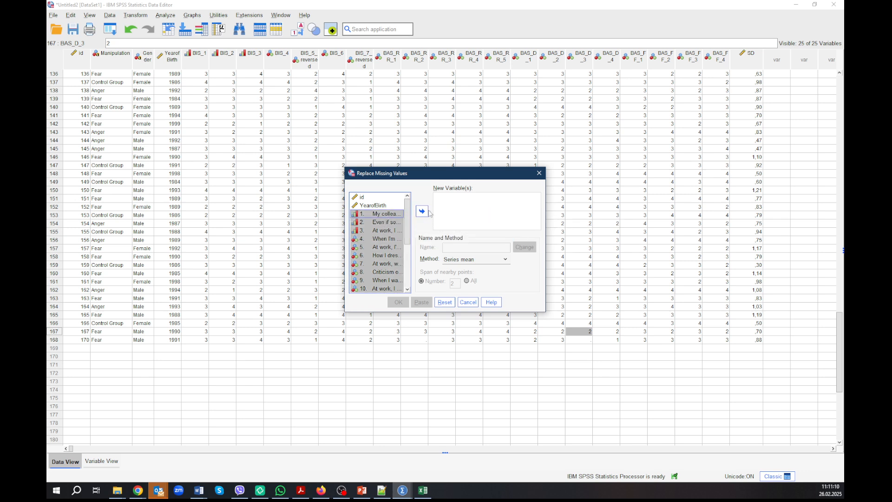
left_click(493, 261)
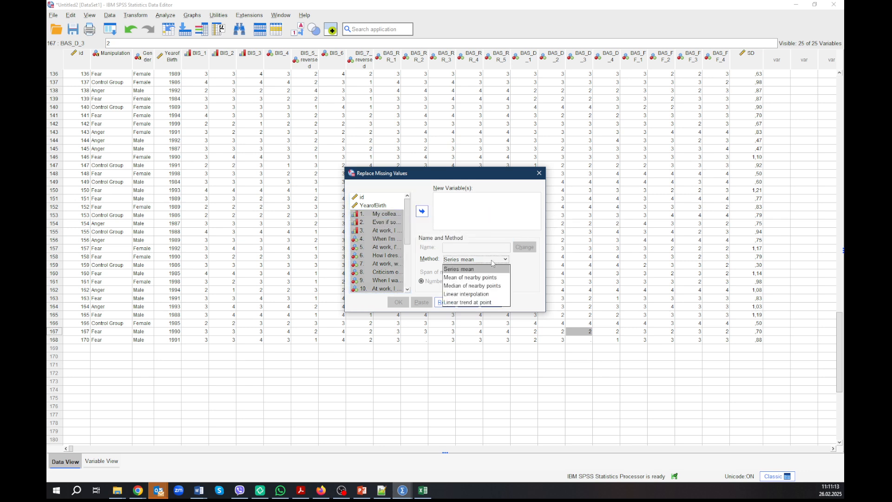
left_click(492, 286)
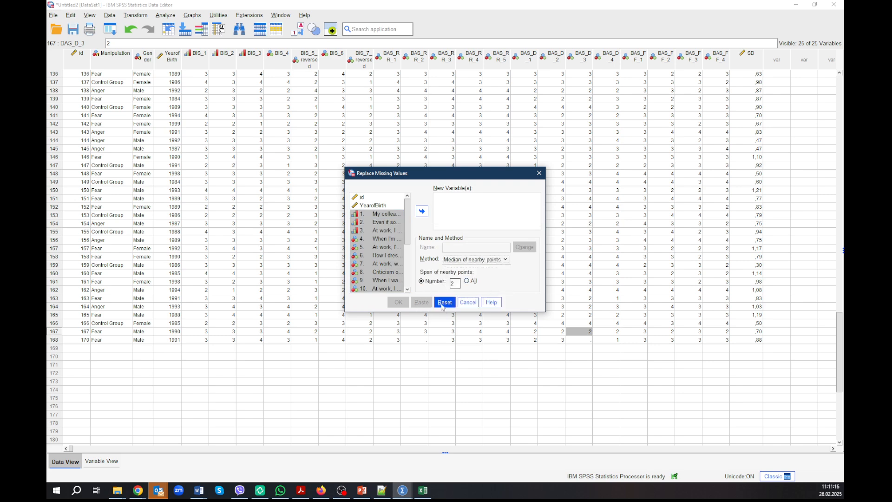
left_click(421, 211)
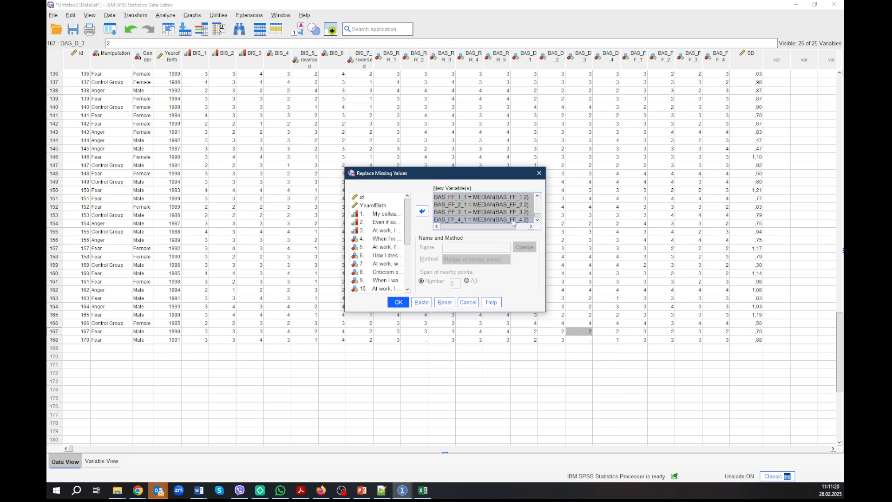
left_click(398, 301)
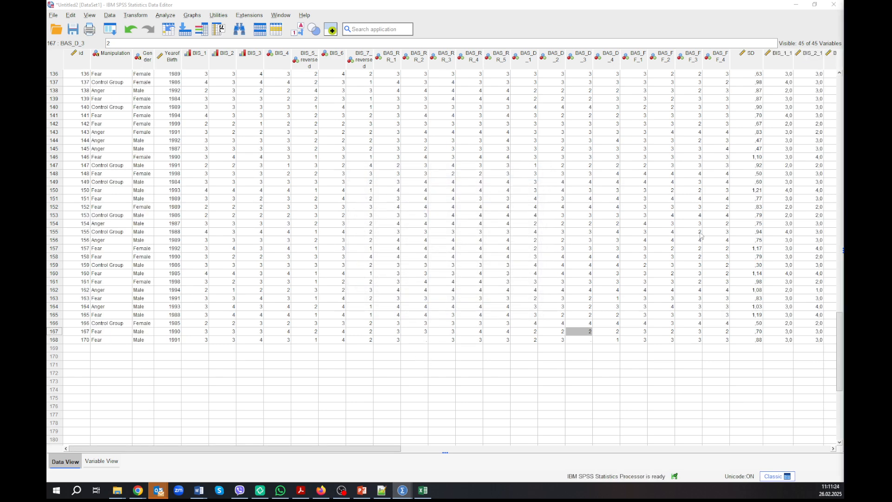
Step: Examine the new median-replaced columns down to the last case and compare them with the original item columns
left_click_drag(335, 449, 465, 451)
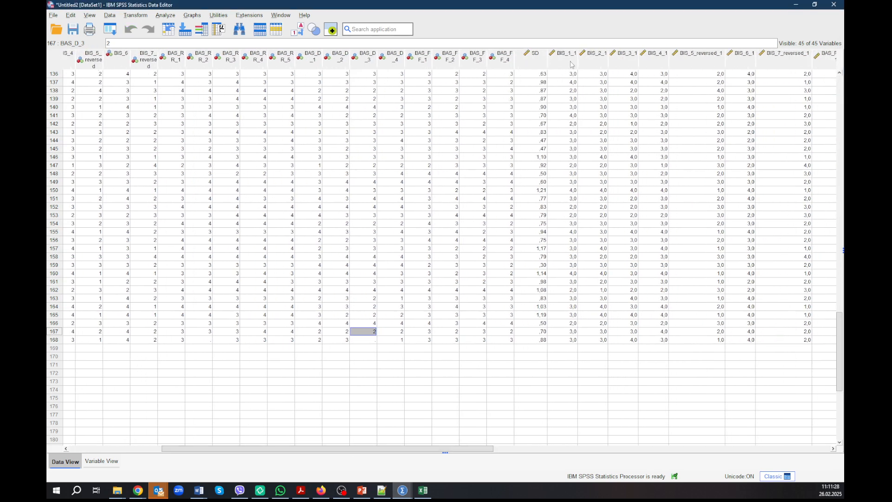
left_click(565, 63)
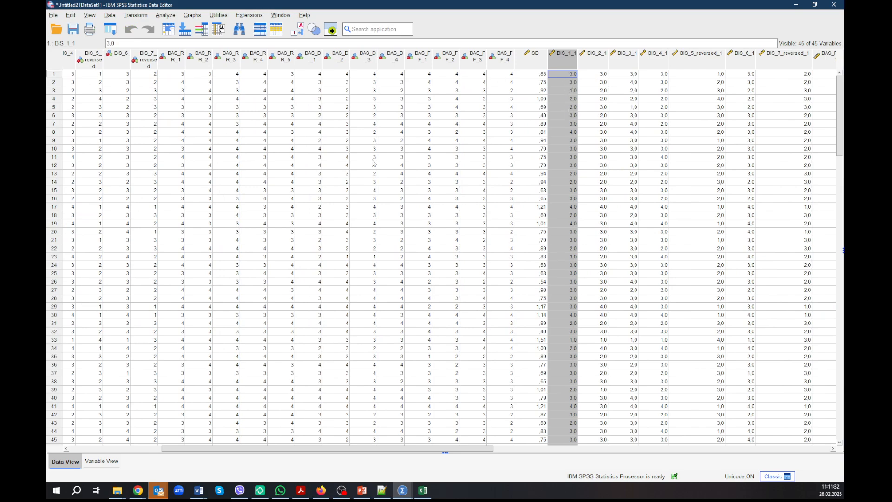
scroll(588, 194, "down", 20)
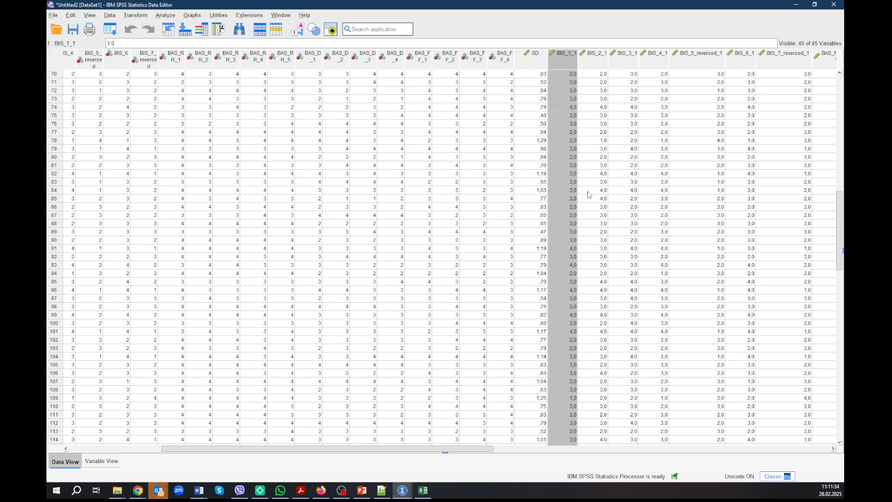
scroll(587, 194, "down", 16)
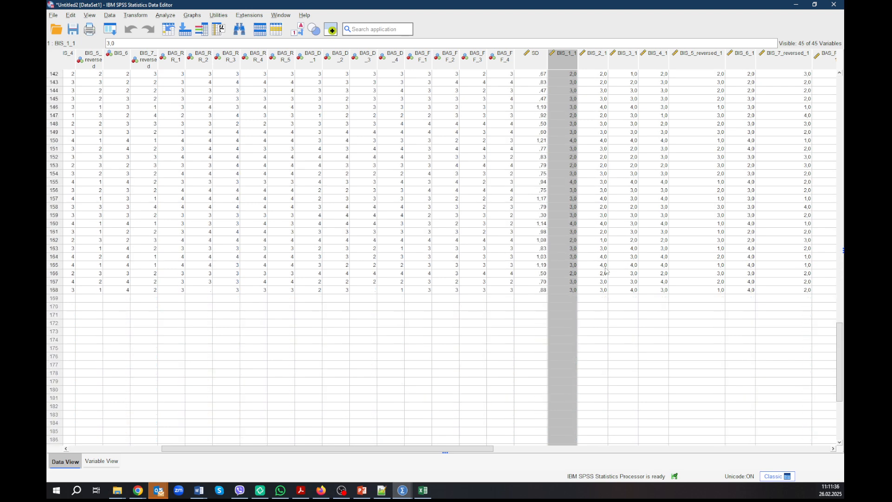
left_click(586, 63)
left_click(622, 68)
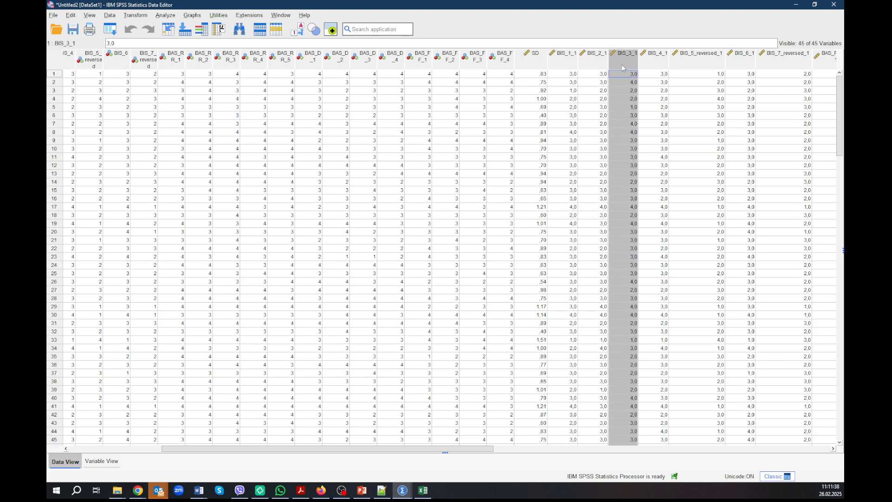
left_click(469, 64)
left_click(421, 62)
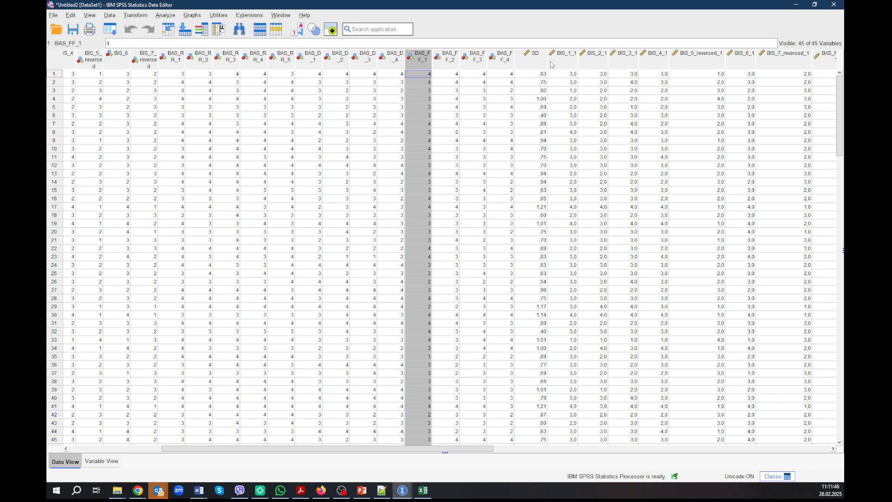
Step: Delete the SD variable and all median-replaced variables from BIS_1_1 to BAS_FF_4_1
left_click(97, 464)
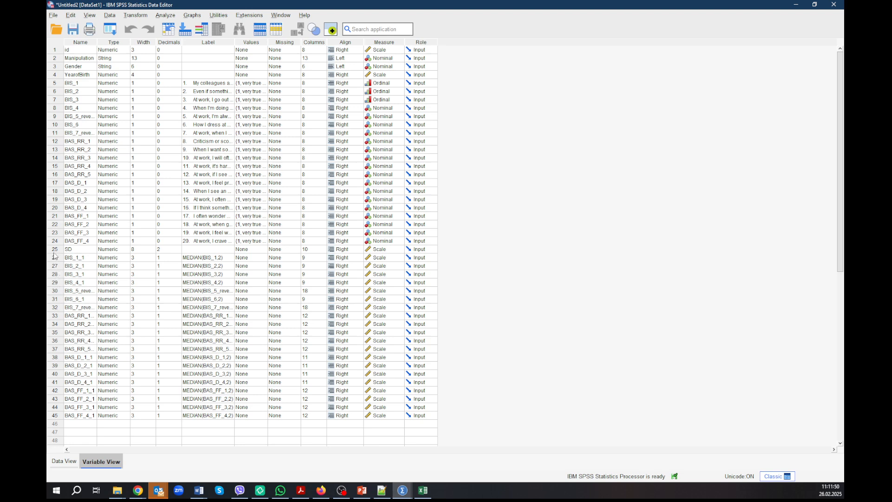
left_click(53, 249)
left_click(53, 415, "shift")
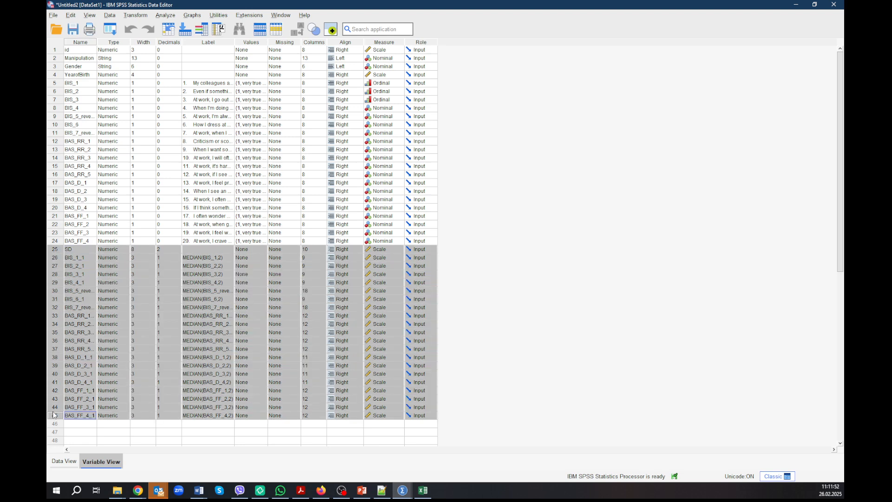
right_click(53, 415)
left_click(74, 442)
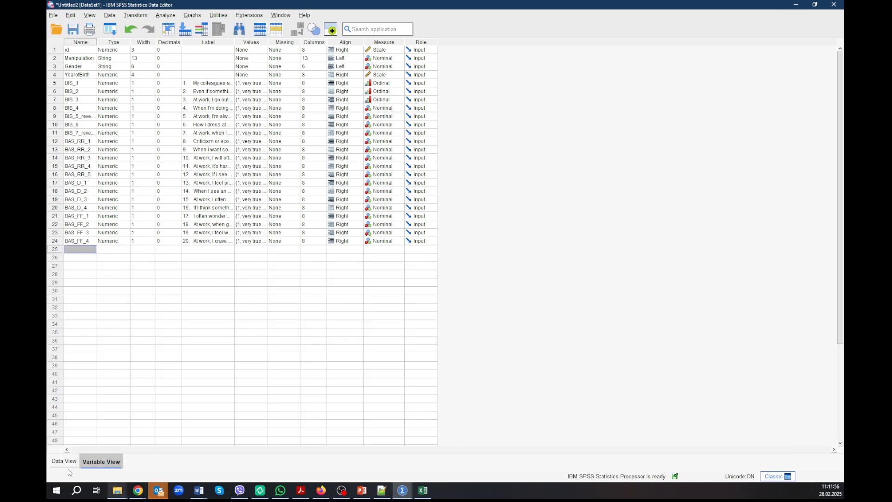
Step: Clear the YearofBirth value of the last record, case 168, in the data
left_click(64, 461)
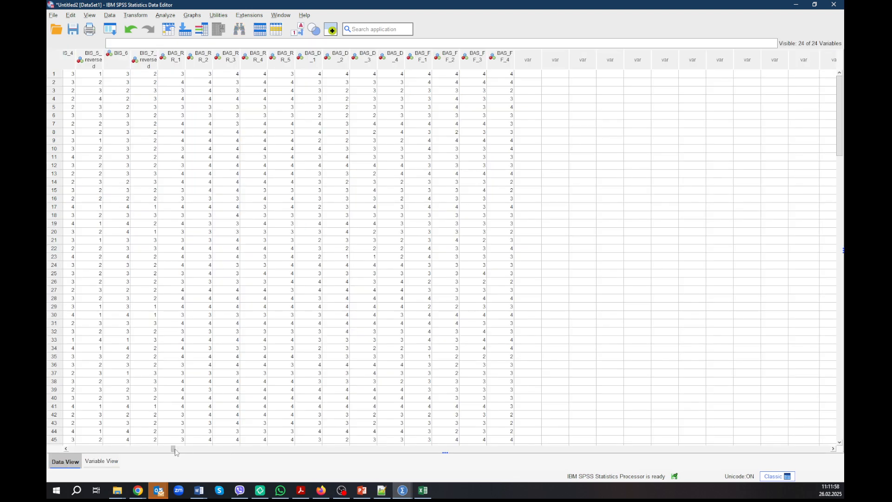
left_click_drag(175, 448, 70, 449)
scroll(282, 349, "down", 20)
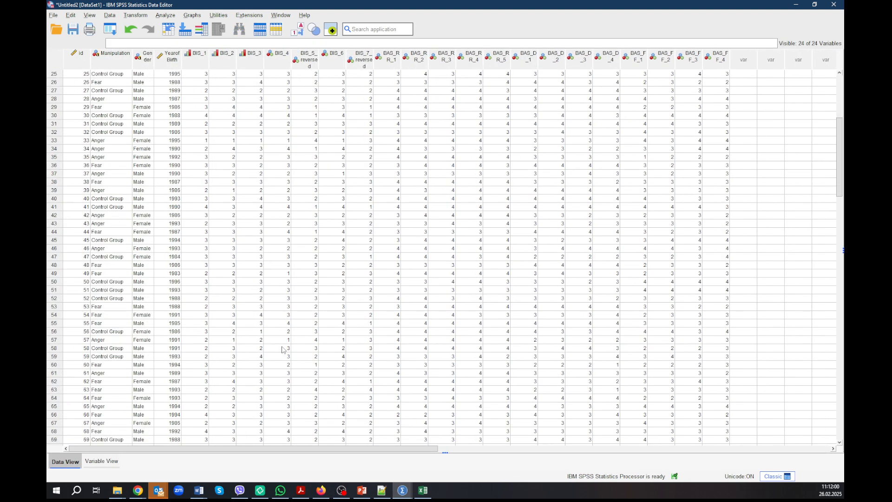
scroll(282, 349, "down", 12)
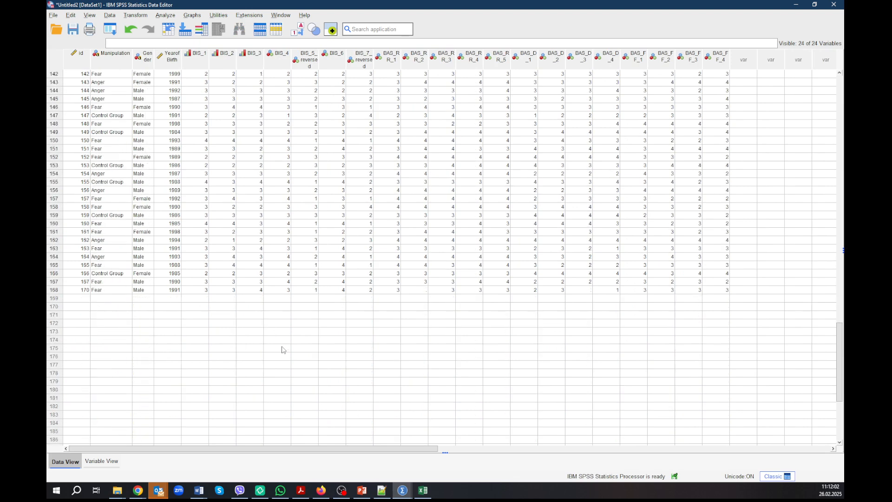
left_click(176, 290)
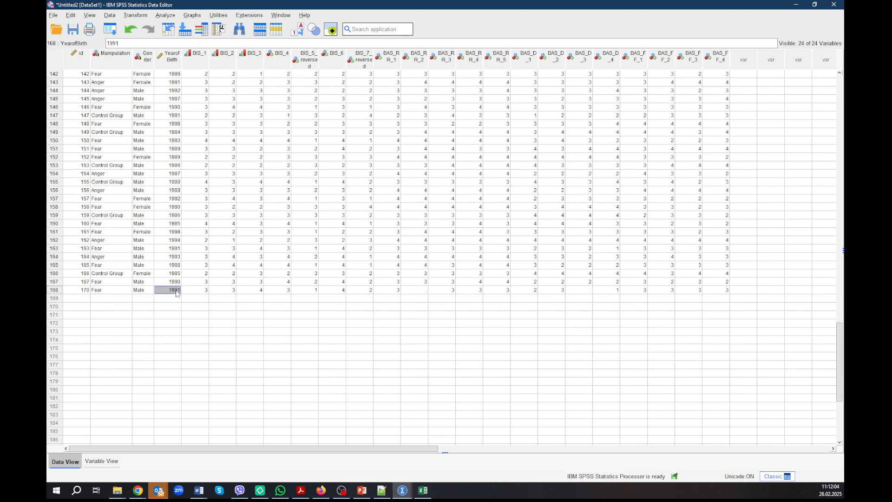
key("Delete")
left_click(174, 318)
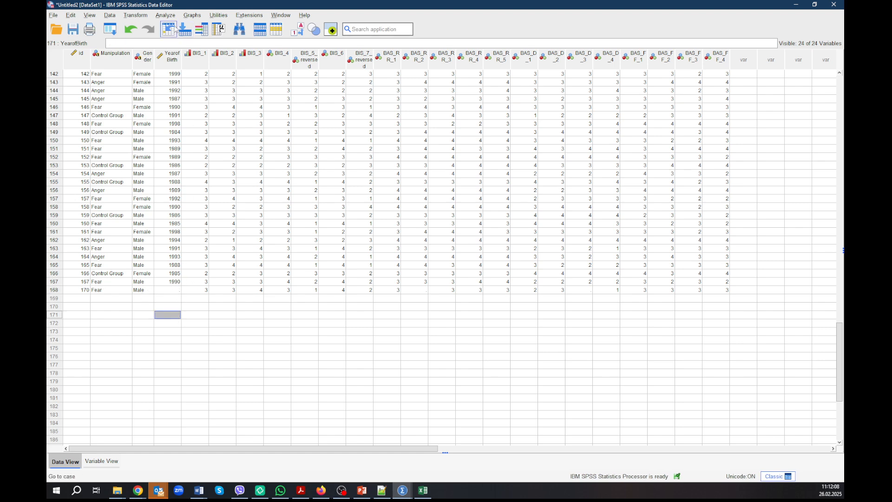
Step: Reopen Replace Missing Values and remove all the BIS and BAS median entries from the new variables
left_click(165, 15)
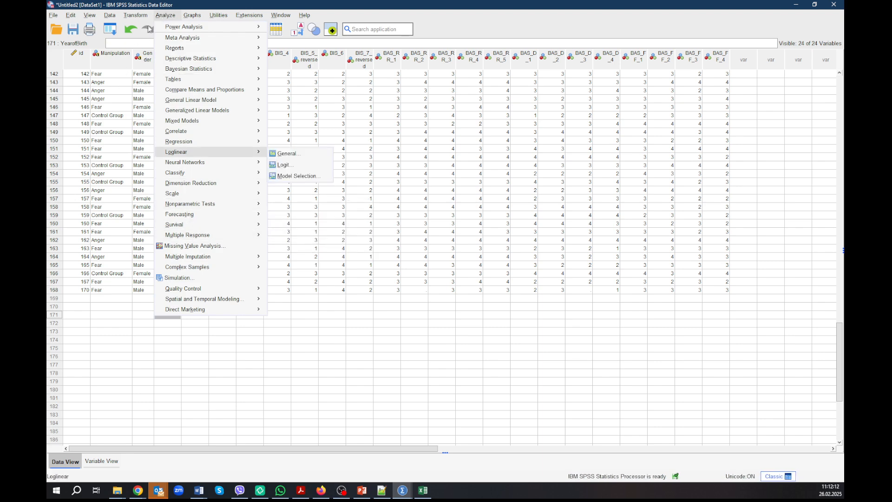
mouse_move(145, 17)
left_click(161, 185)
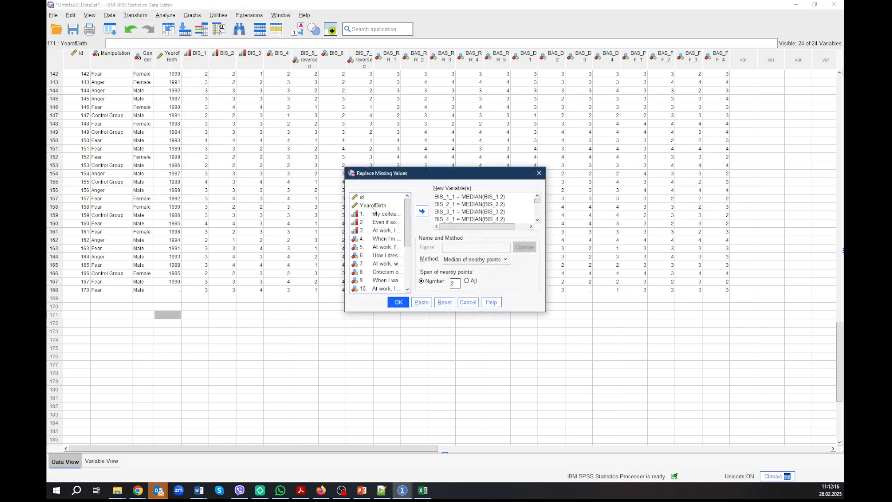
left_click(460, 212)
key("ctrl+a")
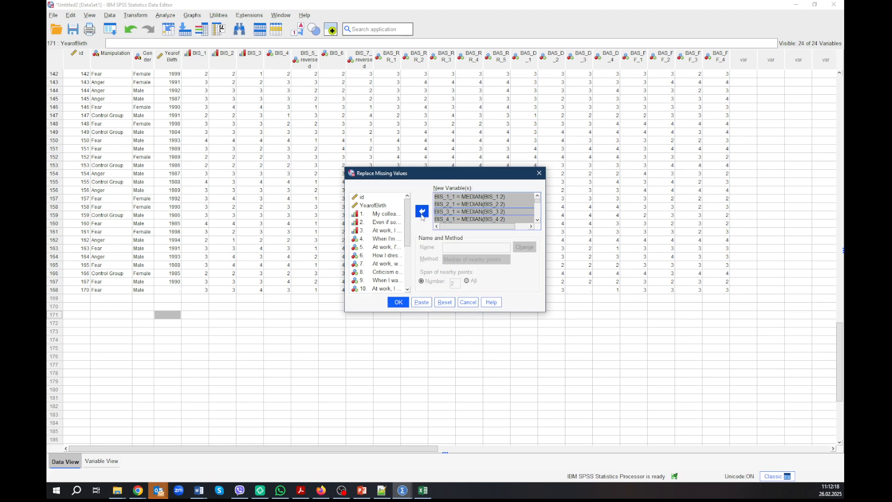
left_click(423, 212)
Step: Replace missing YearofBirth values with the mean of nearby points, span 2, in the new variable YearofBirth_1
left_click(369, 208)
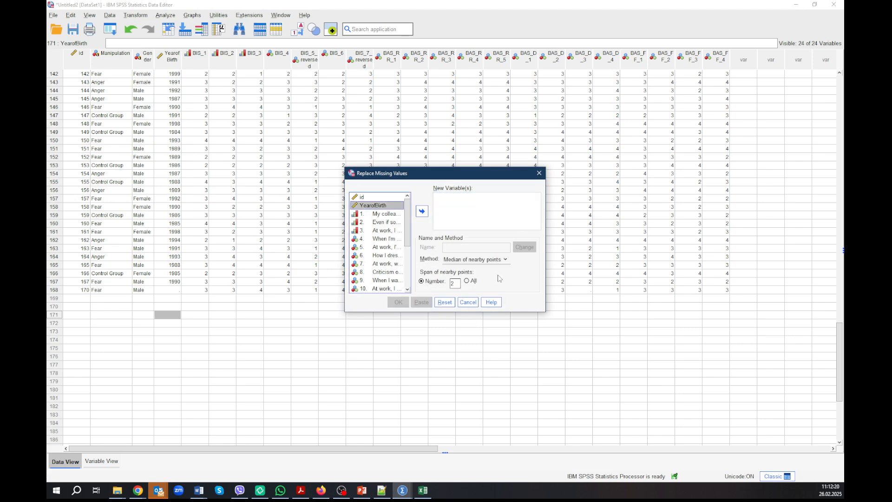
left_click(505, 261)
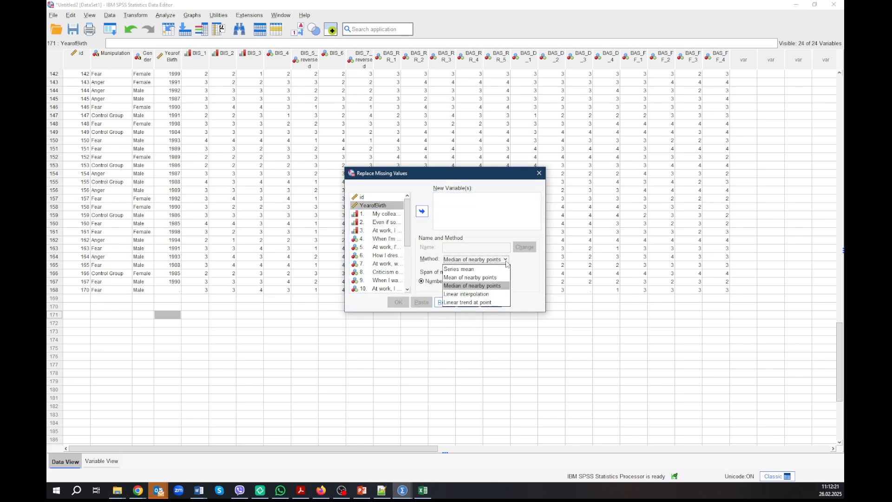
left_click(487, 278)
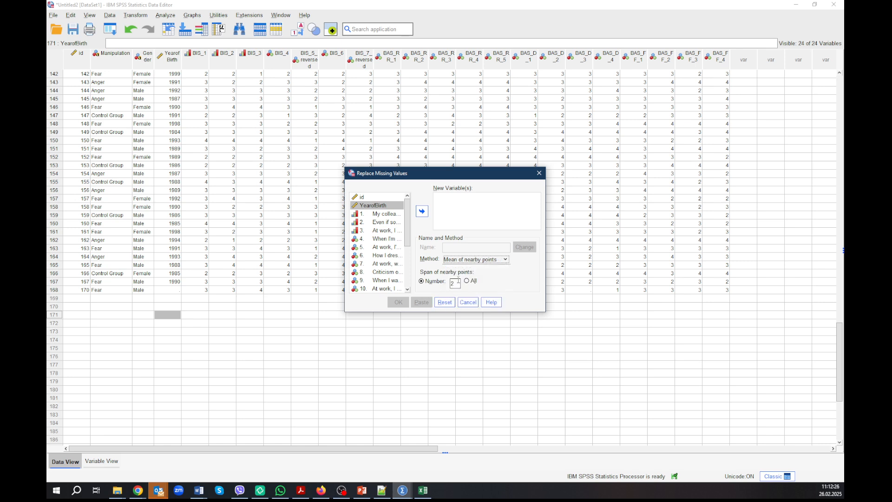
left_click(421, 211)
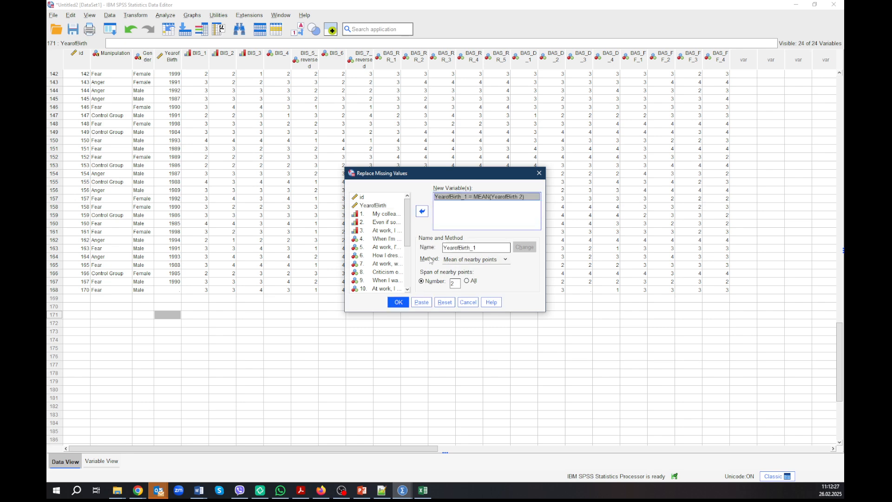
left_click(397, 303)
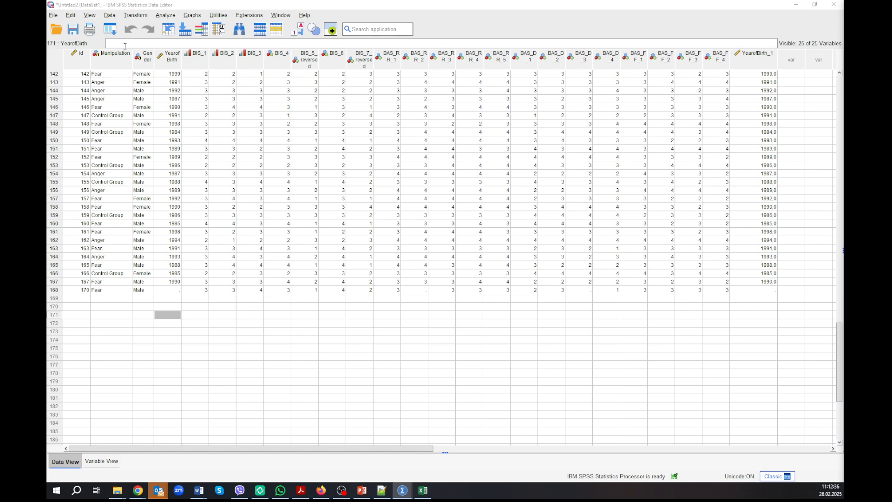
Step: Replace missing YearofBirth values with the series mean, overwriting the existing YearofBirth_1 variable, and check the result for the last record
left_click(132, 17)
left_click(160, 184)
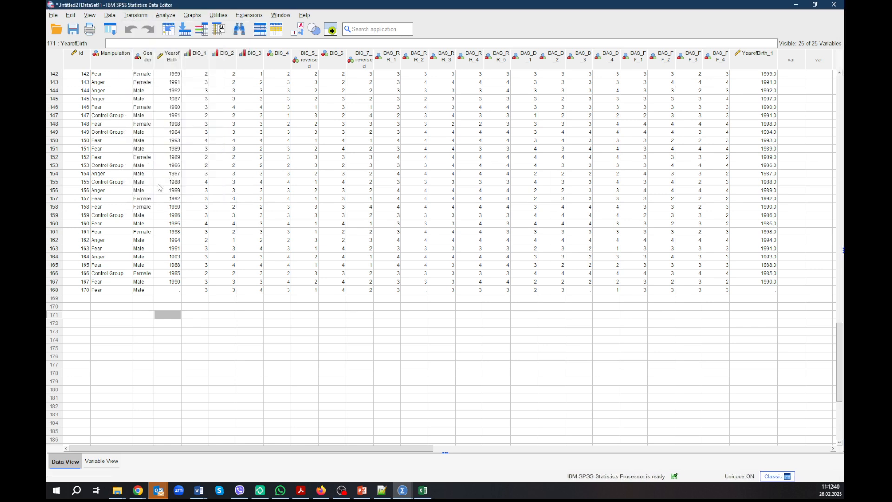
left_click(493, 196)
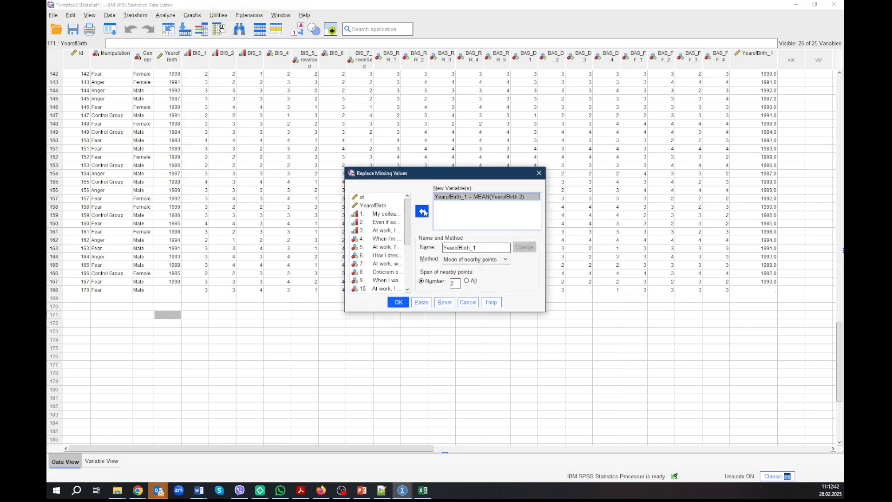
left_click(422, 211)
left_click(484, 263)
left_click(481, 268)
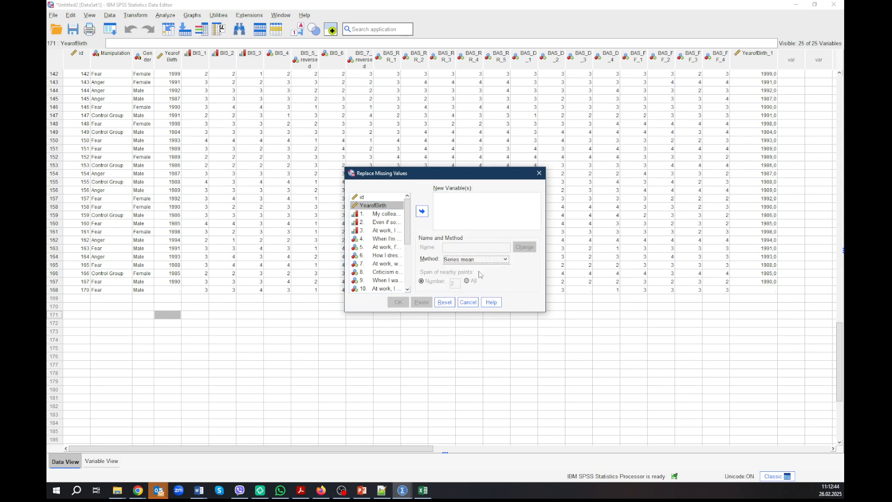
left_click(423, 214)
left_click(398, 302)
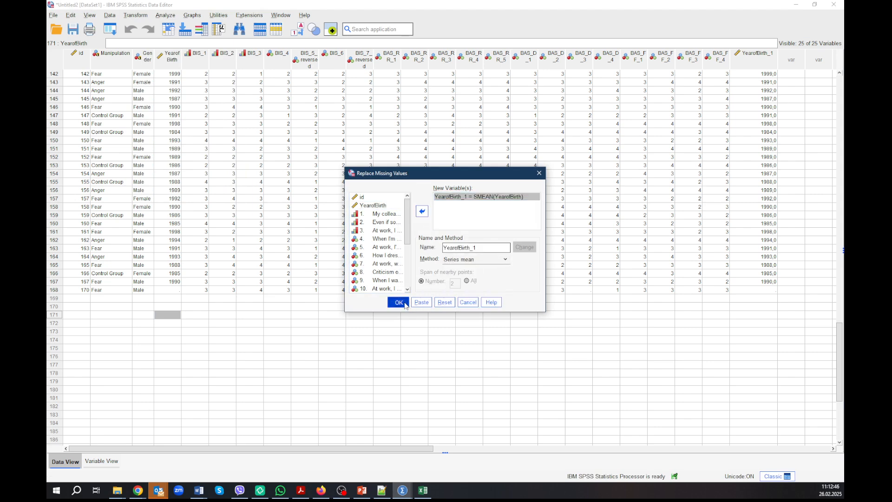
left_click(433, 256)
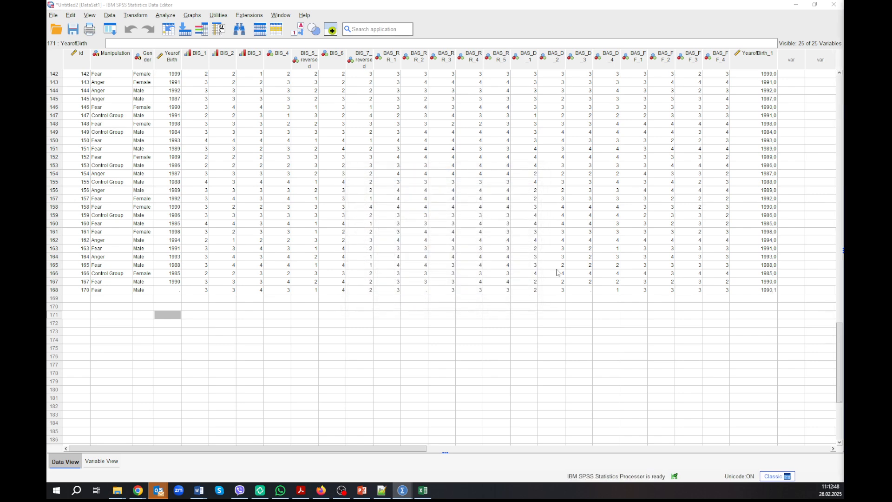
left_click(767, 290)
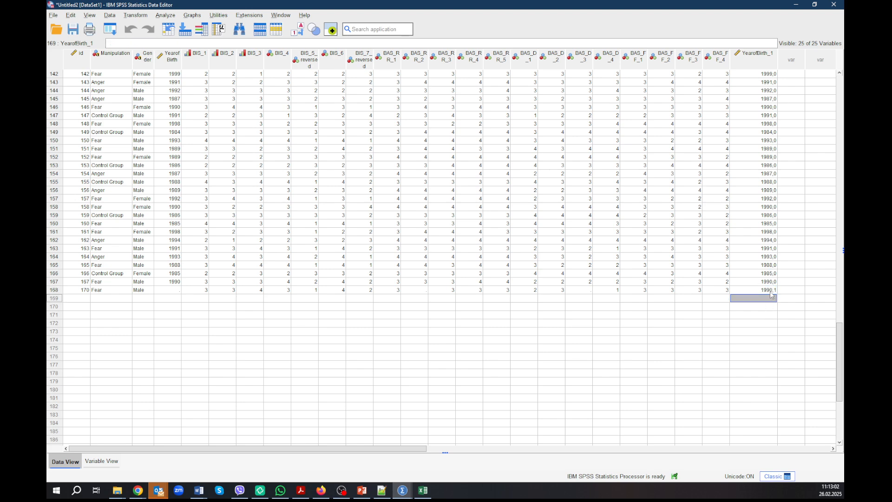
Step: Delete the YearofBirth_1 variable from the dataset
scroll(769, 300, "up", 6)
scroll(770, 296, "up", 20)
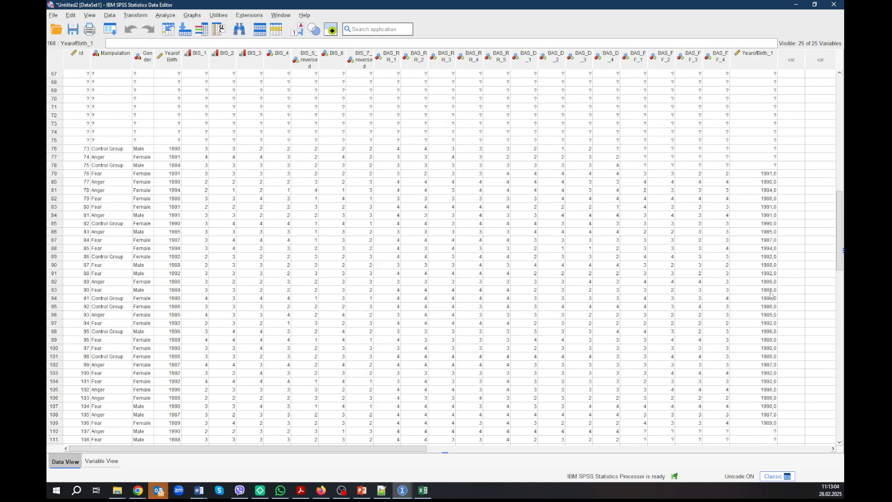
scroll(769, 296, "up", 4)
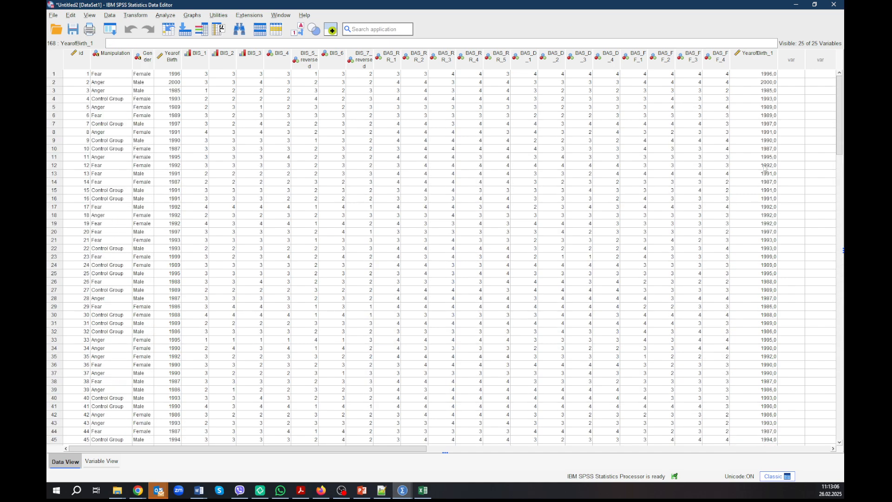
left_click(753, 57)
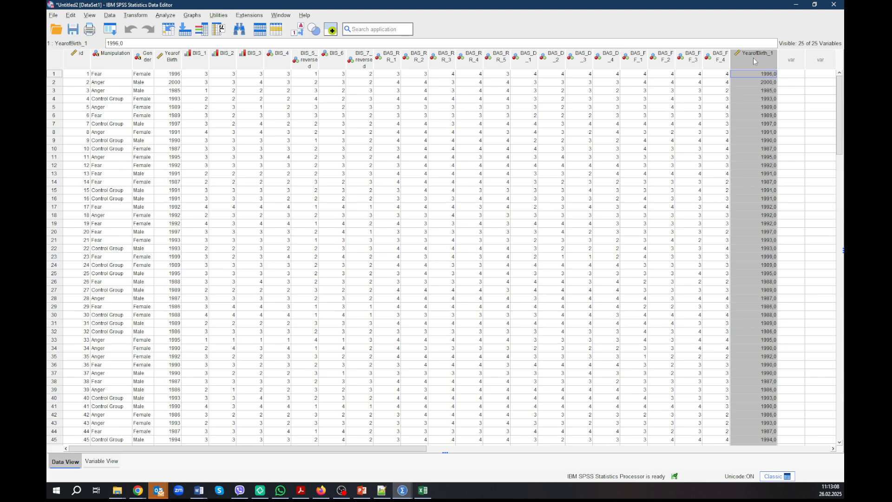
right_click(753, 57)
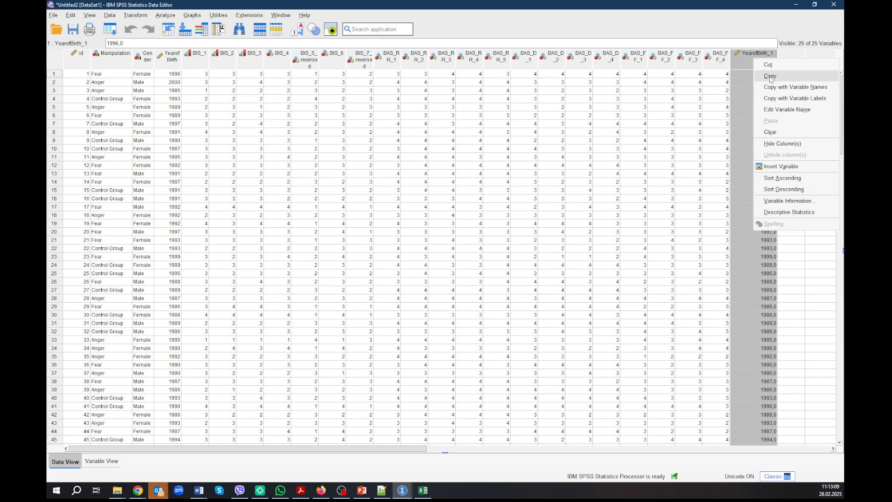
left_click(778, 134)
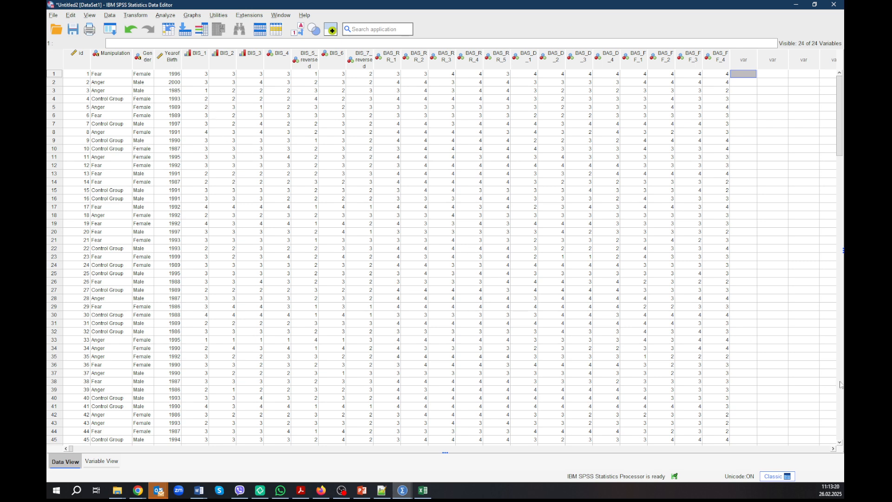
key("alt+Tab")
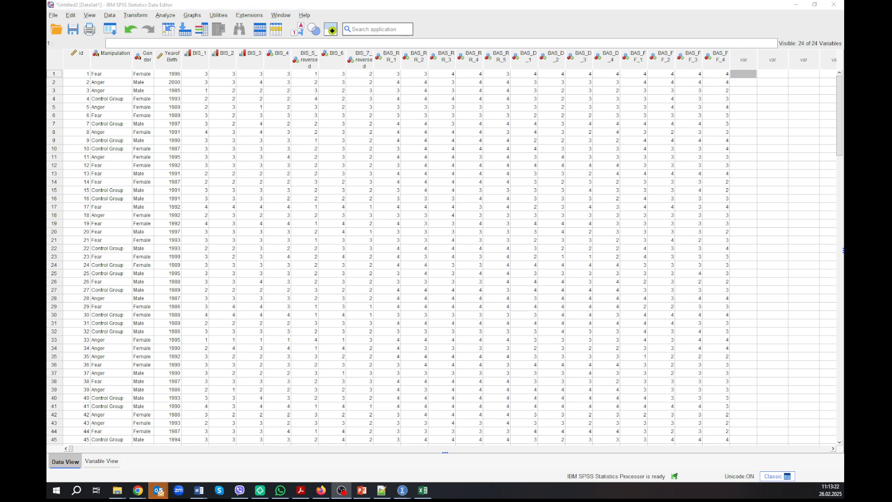